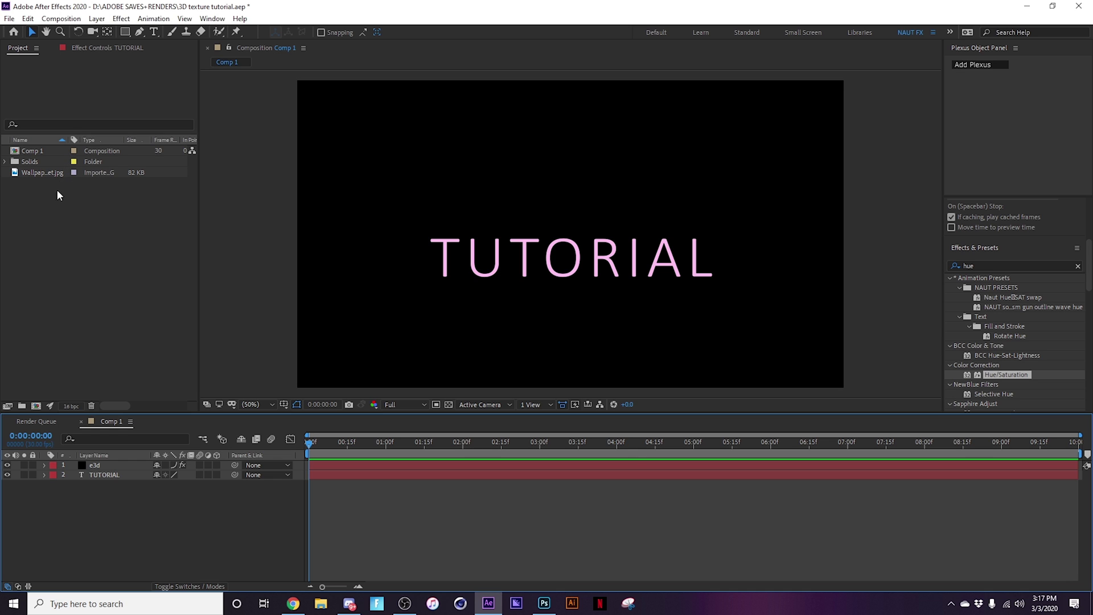
Step: Open the red sunset wallpaper JPG in the Footage viewer for preview
{"action": "double_click", "coordinate": [43, 174]}
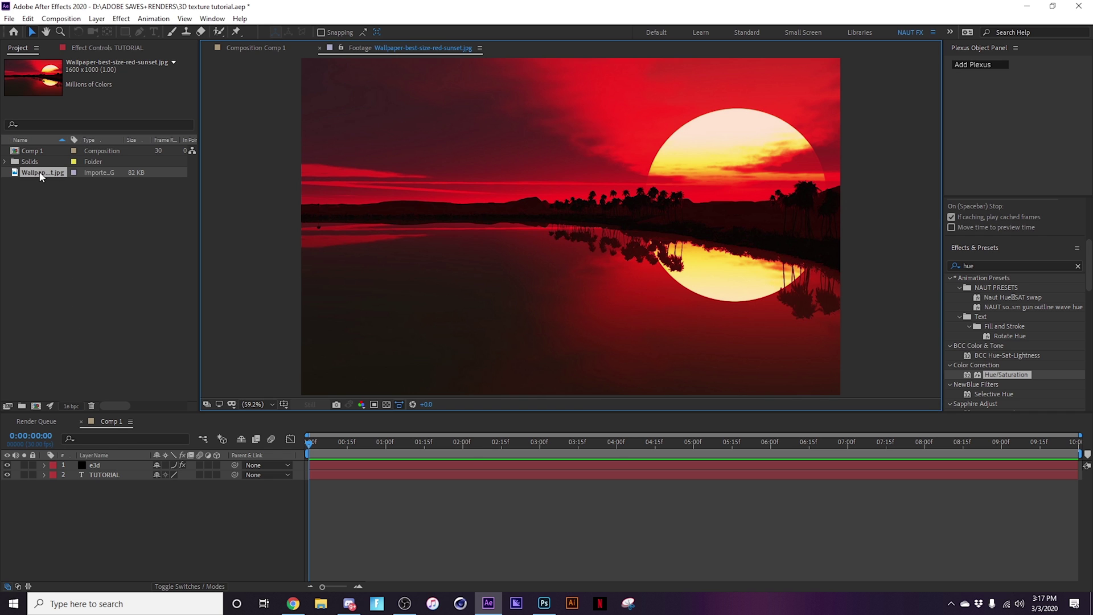
Step: Add the sunset wallpaper to Comp 1 as its bottom layer
{"action": "left_click_drag", "start_coordinate": [43, 172], "coordinate": [331, 494]}
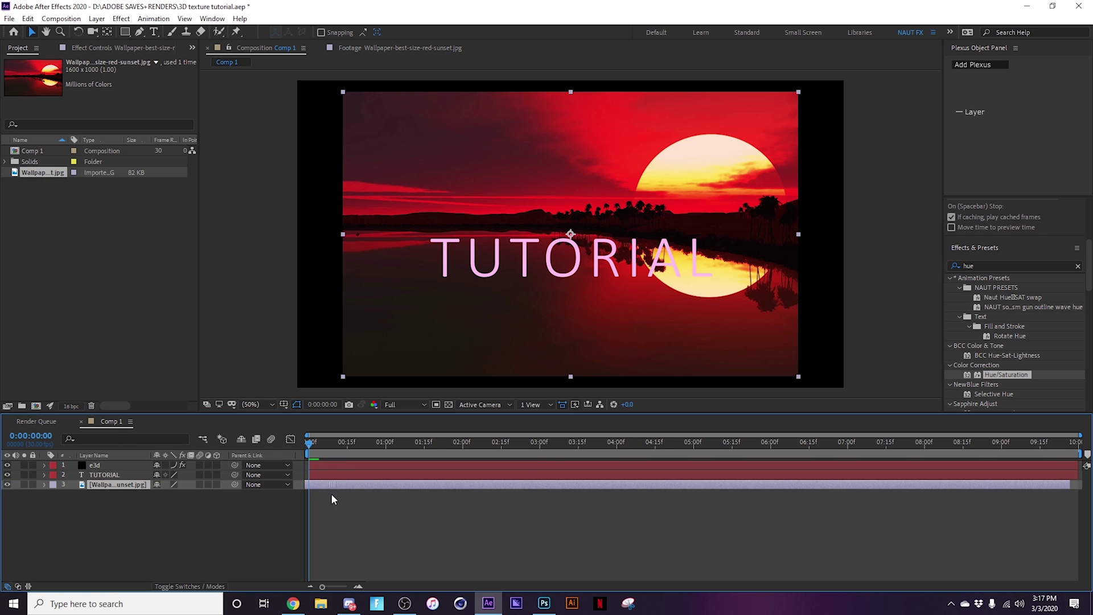
{"action": "left_click", "coordinate": [1078, 266]}
{"action": "scroll", "coordinate": [980, 336], "scroll_direction": "down", "scroll_amount": 2}
{"action": "scroll", "coordinate": [980, 336], "scroll_direction": "down", "scroll_amount": 6}
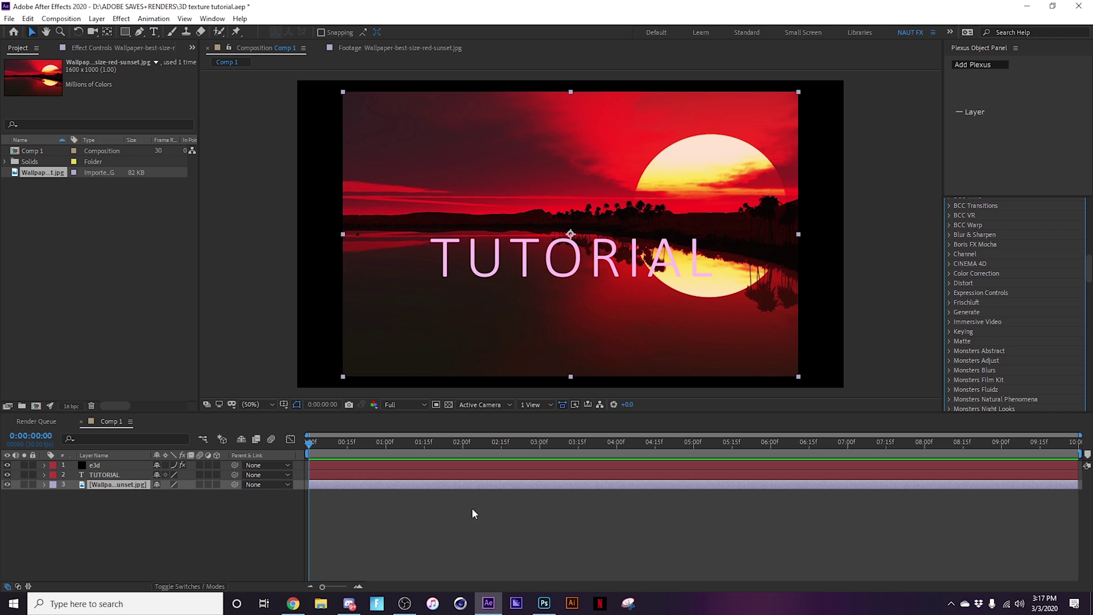
Step: Apply Instant 4K to the wallpaper layer so it fills the comp width
{"action": "key", "text": "ctrl+space"}
{"action": "left_click", "coordinate": [446, 478]}
{"action": "type", "text": "inst"}
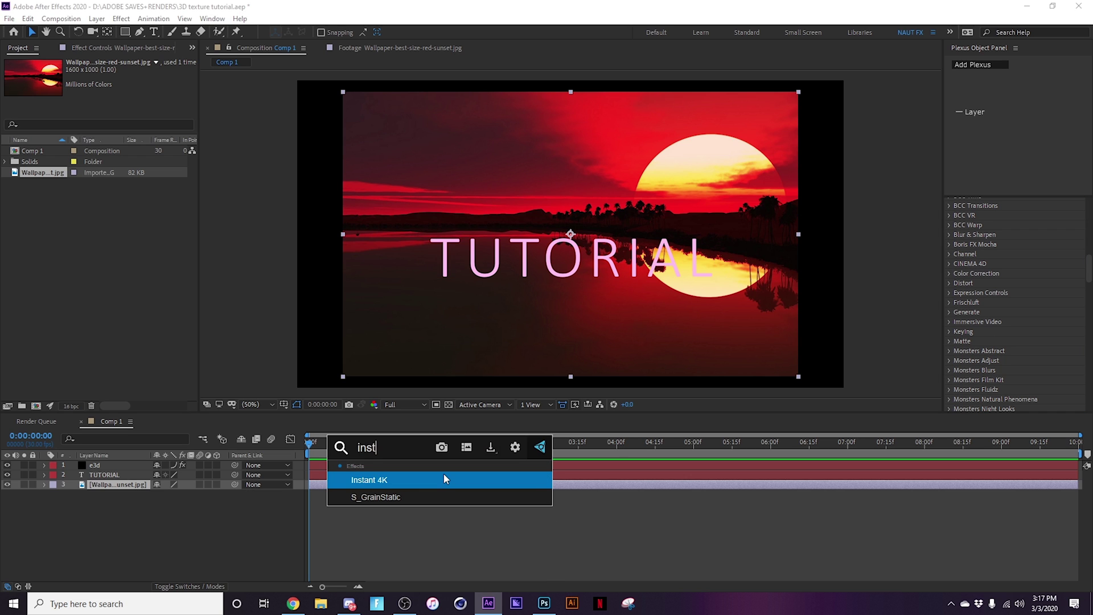
{"action": "key", "text": "Return"}
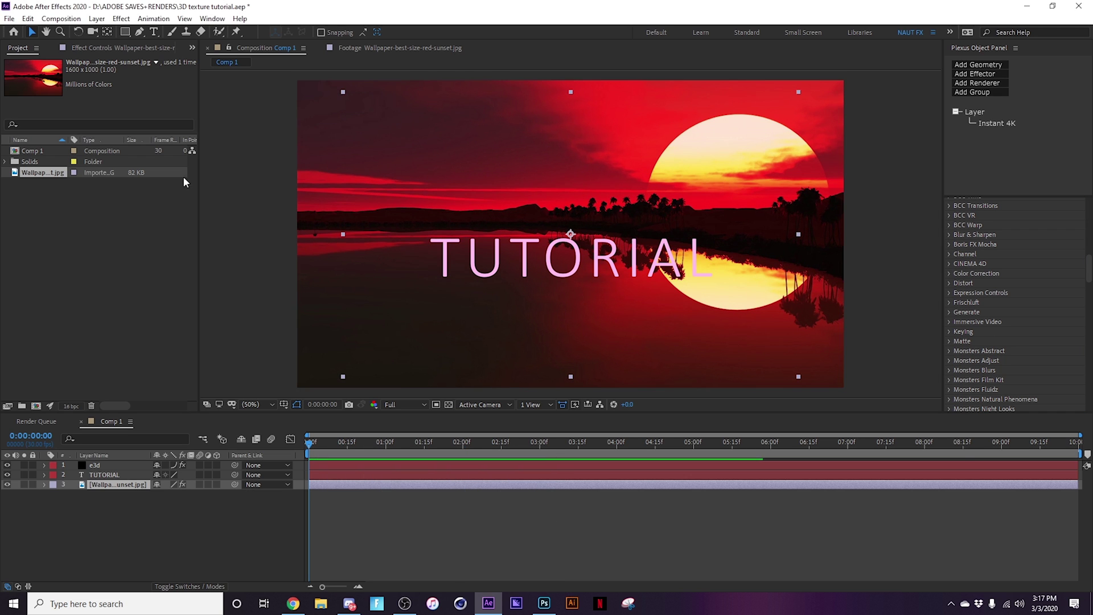
{"action": "left_click", "coordinate": [118, 50]}
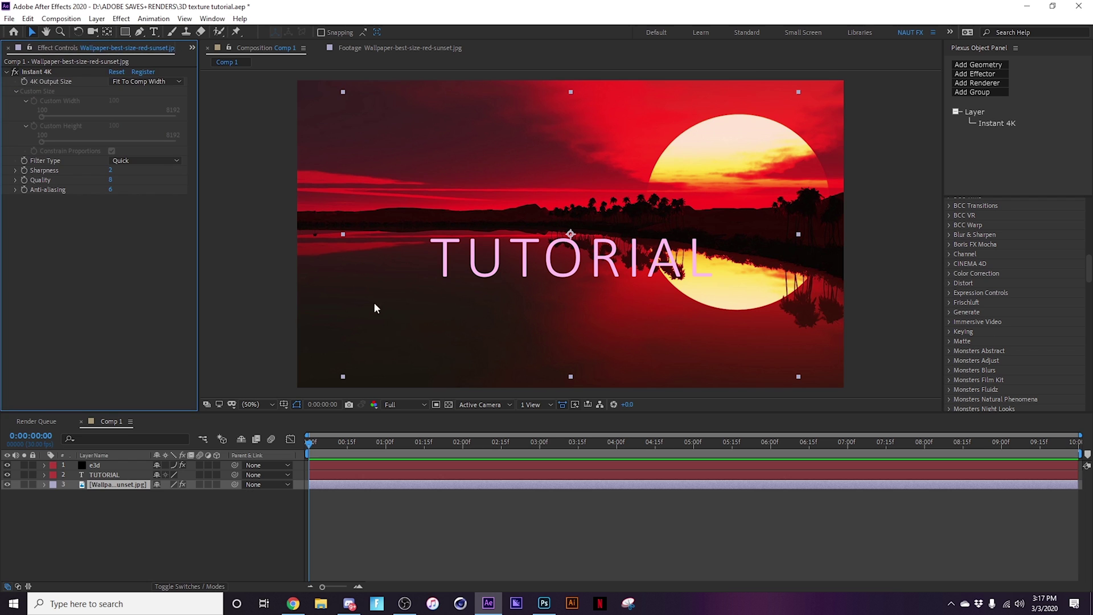
{"action": "left_click", "coordinate": [192, 47]}
{"action": "left_click", "coordinate": [202, 64]}
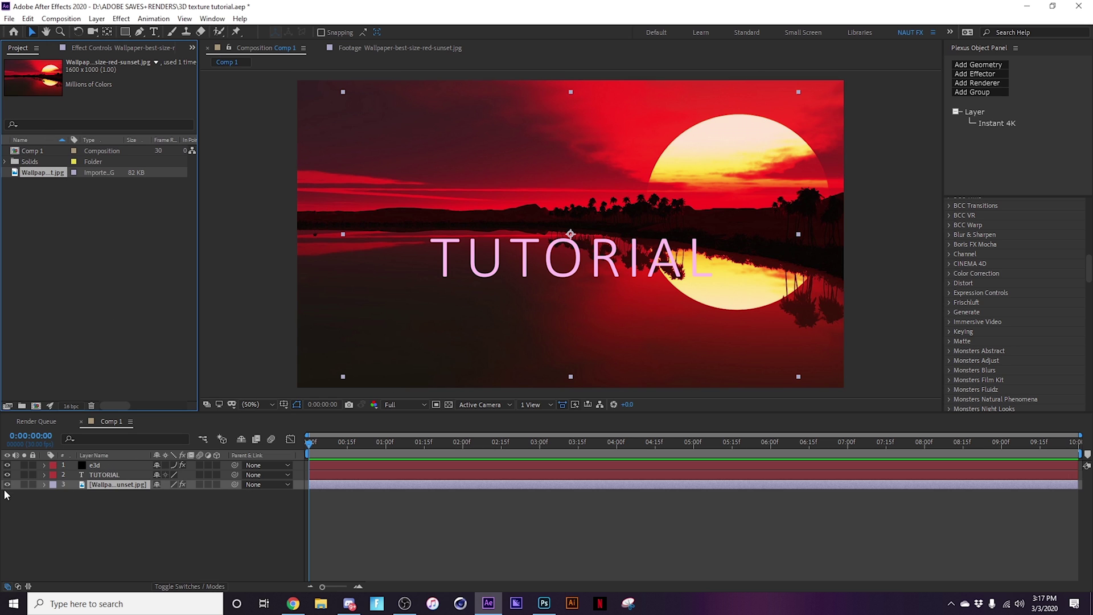
Step: Pre-compose the wallpaper layer
{"action": "right_click", "coordinate": [368, 481]}
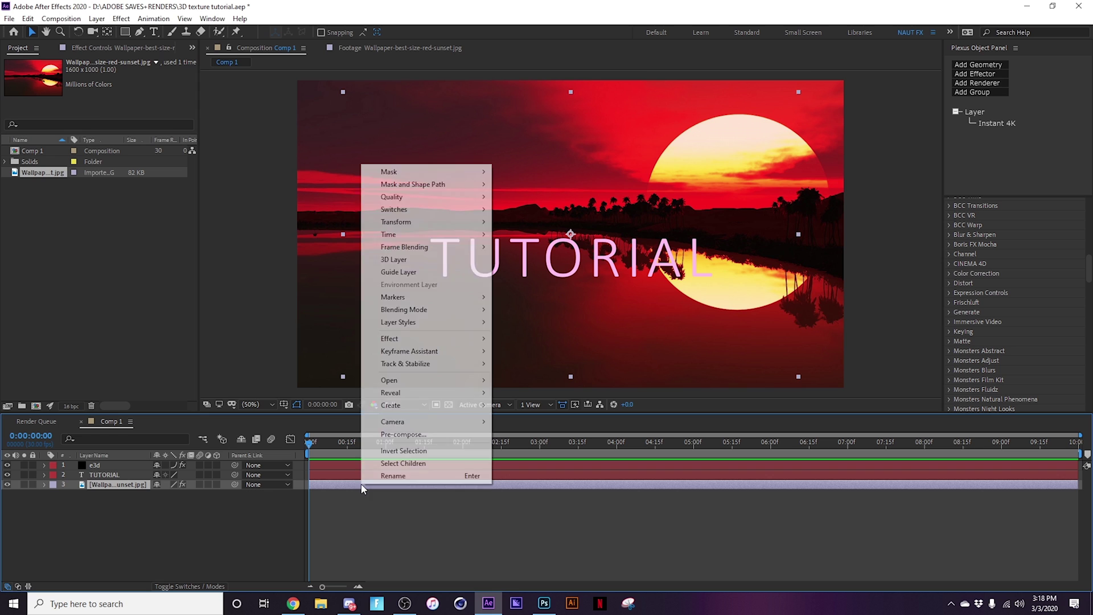
{"action": "left_click", "coordinate": [401, 436]}
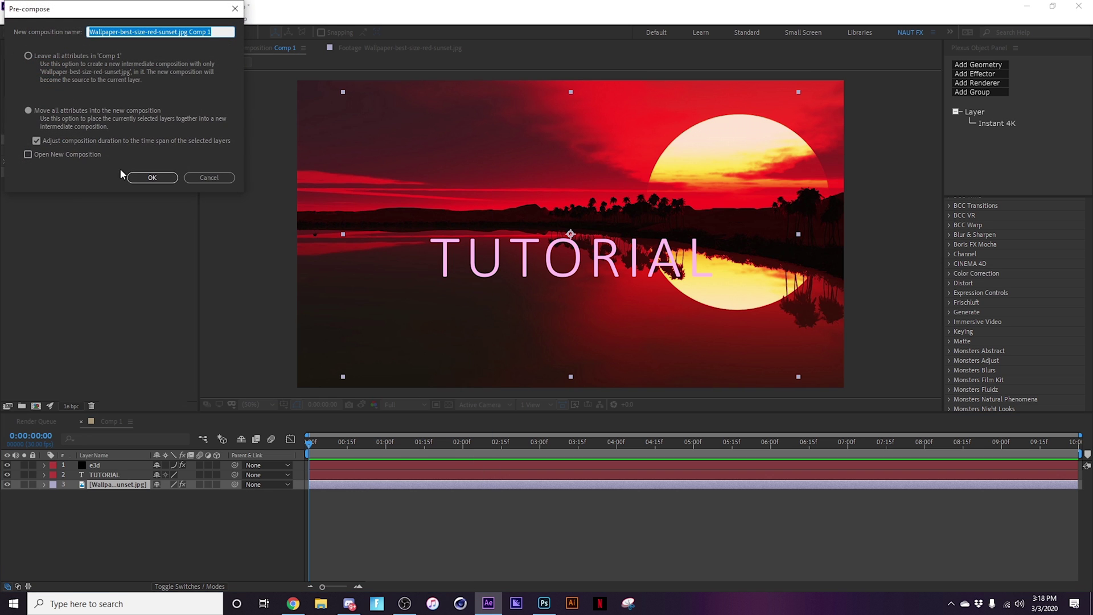
{"action": "left_click", "coordinate": [142, 177]}
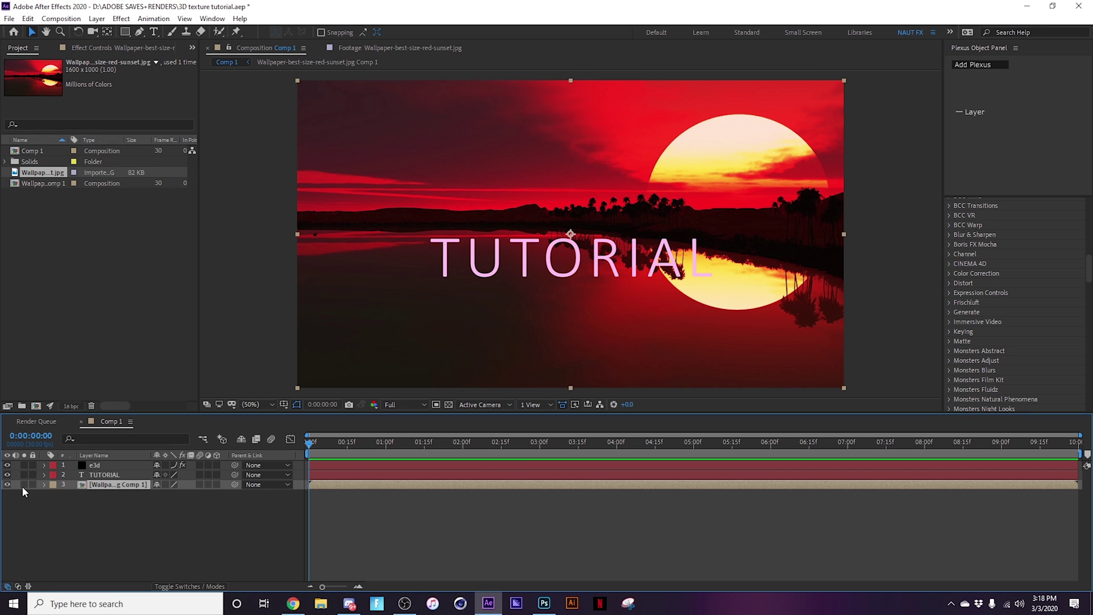
Step: Hide the wallpaper precomp and rename it with the env prefix
{"action": "left_click", "coordinate": [7, 484]}
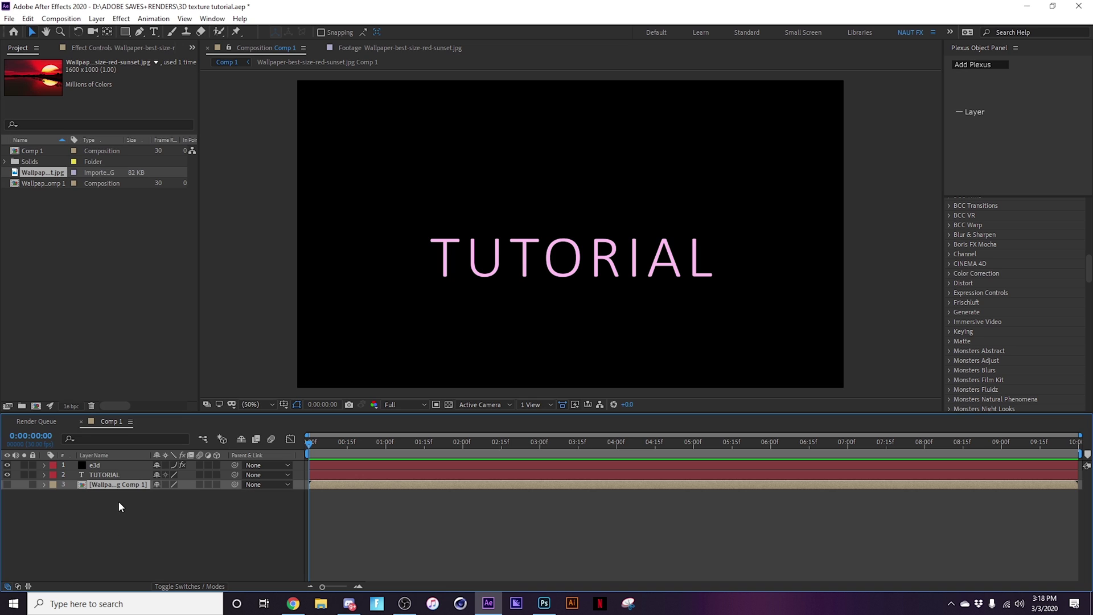
{"action": "key", "text": "Return"}
{"action": "type", "text": "env"}
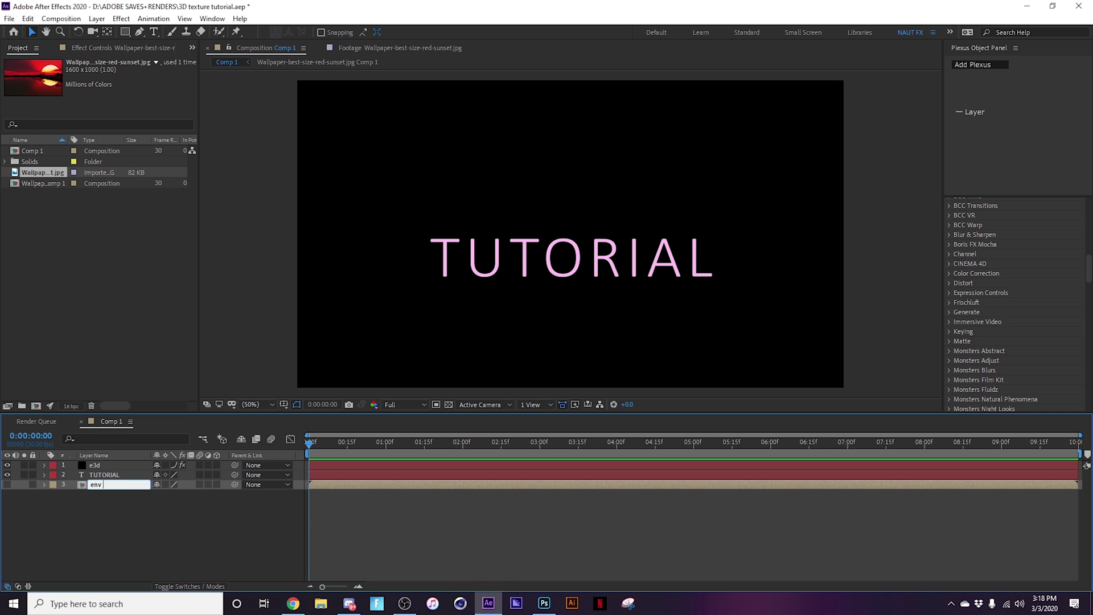
{"action": "type", "text": " @ral.fx"}
{"action": "key", "text": "Return"}
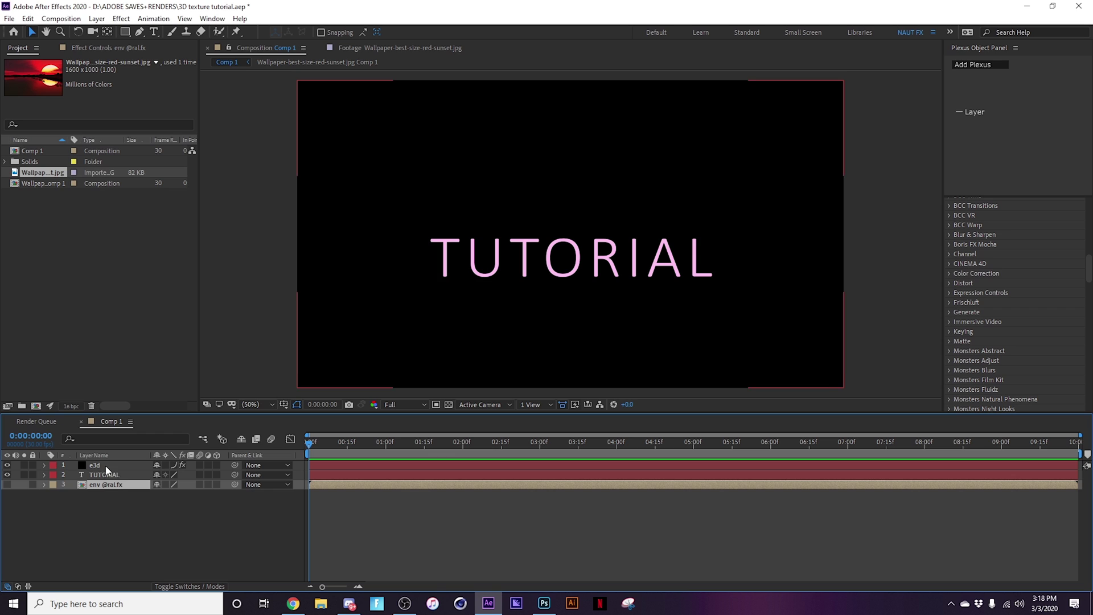
Step: Hide TUTORIAL and set the e3d Element effect's environment Override Layer to env
{"action": "left_click", "coordinate": [7, 475]}
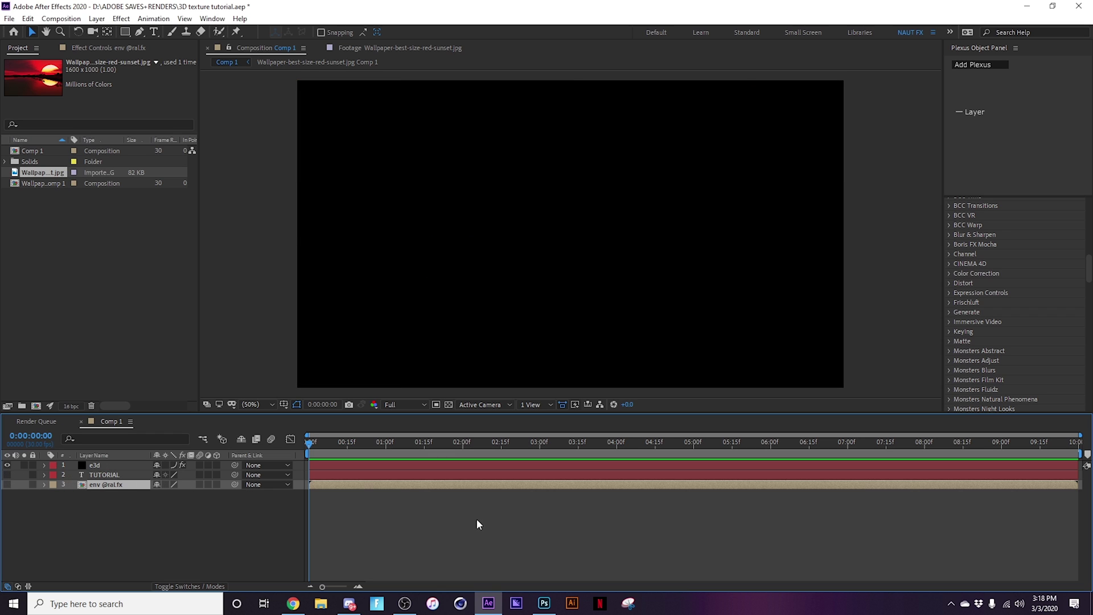
{"action": "left_click", "coordinate": [349, 465]}
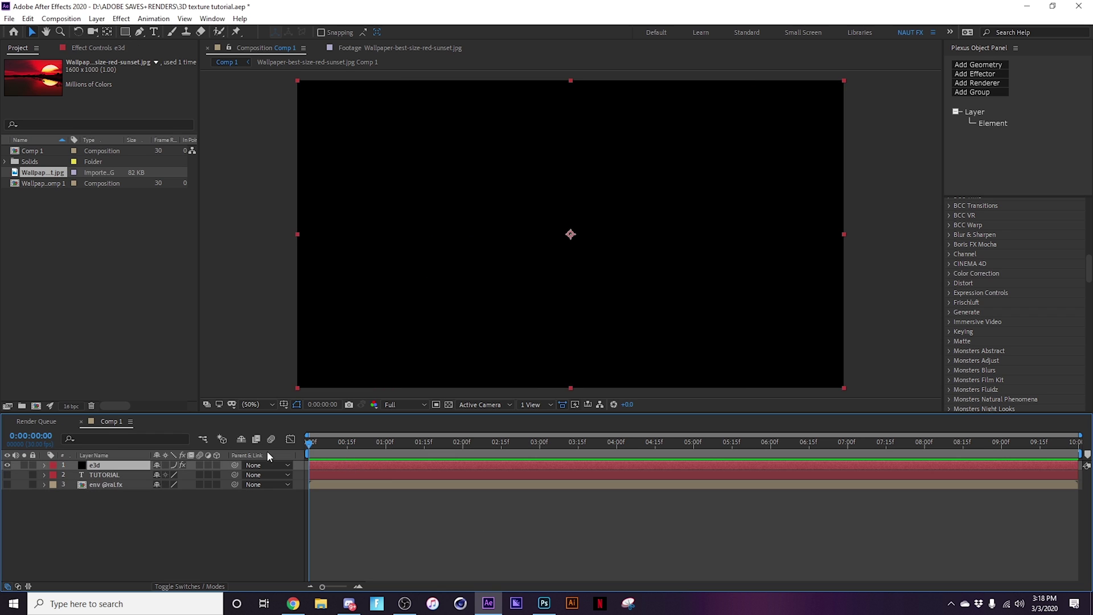
{"action": "left_click", "coordinate": [97, 43]}
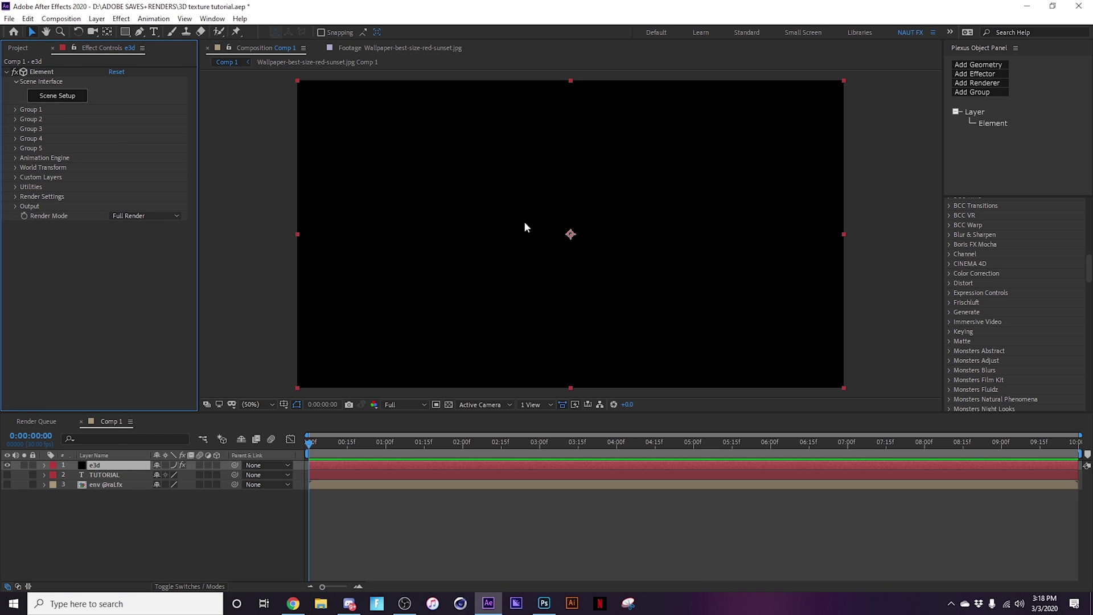
{"action": "left_click", "coordinate": [14, 196]}
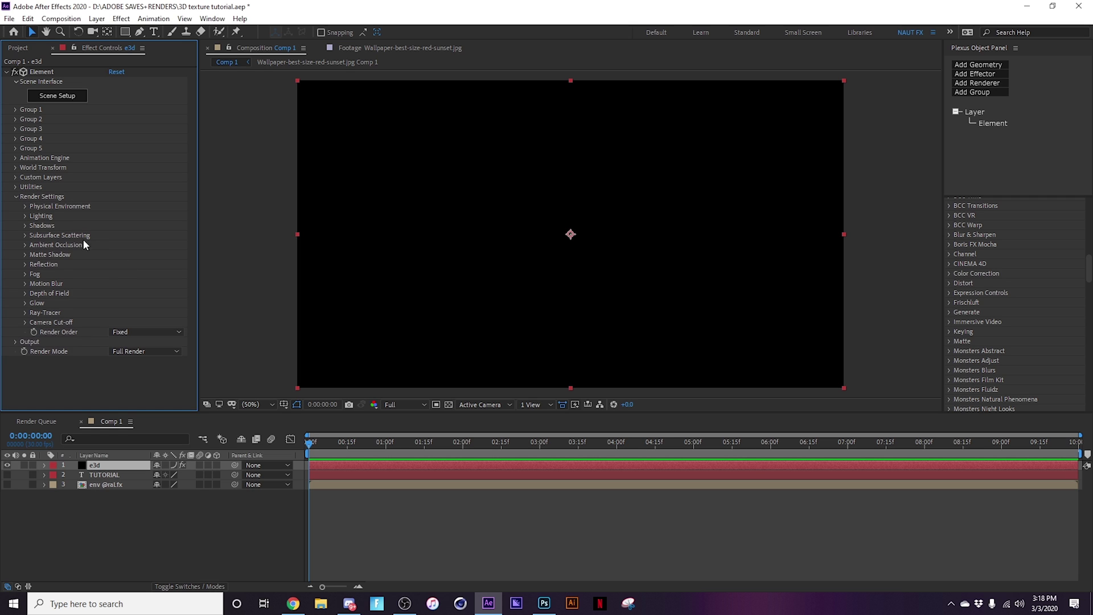
{"action": "left_click", "coordinate": [25, 206]}
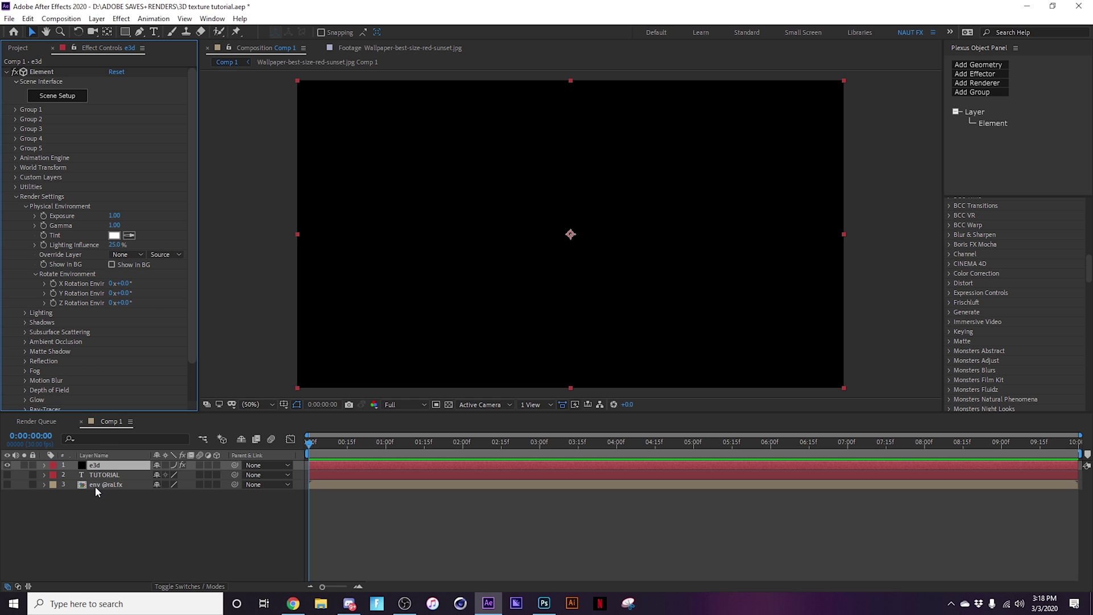
{"action": "left_click", "coordinate": [131, 254]}
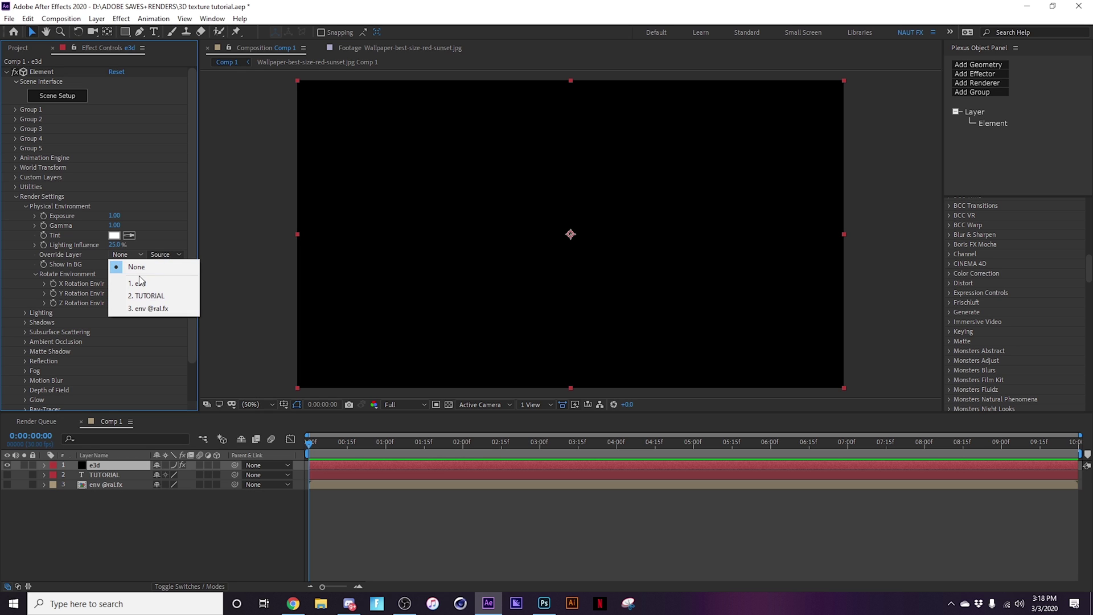
{"action": "left_click", "coordinate": [148, 310]}
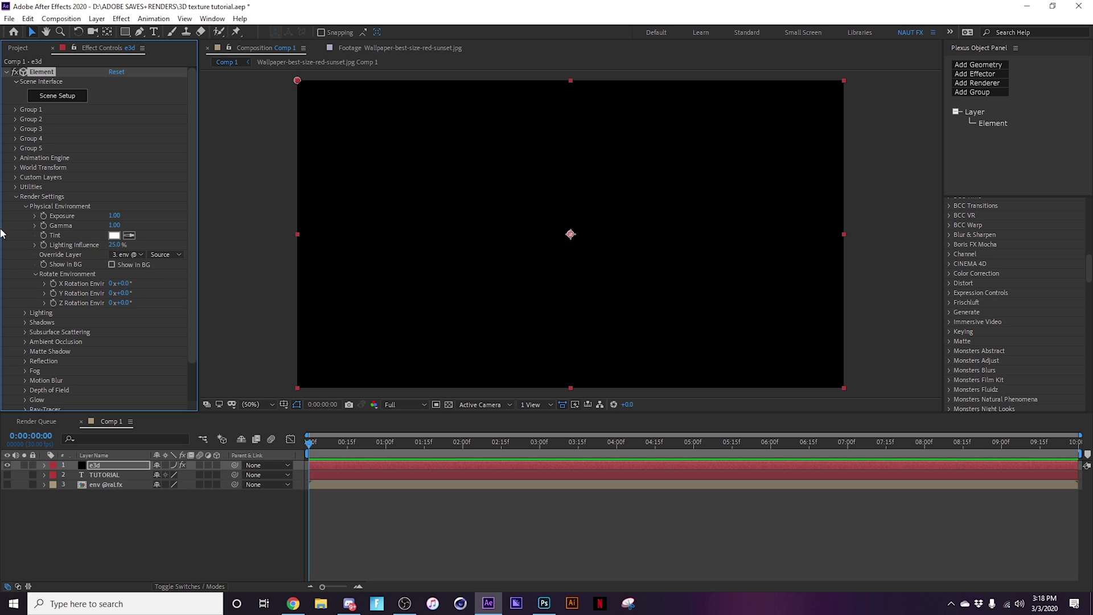
{"action": "left_click", "coordinate": [18, 195]}
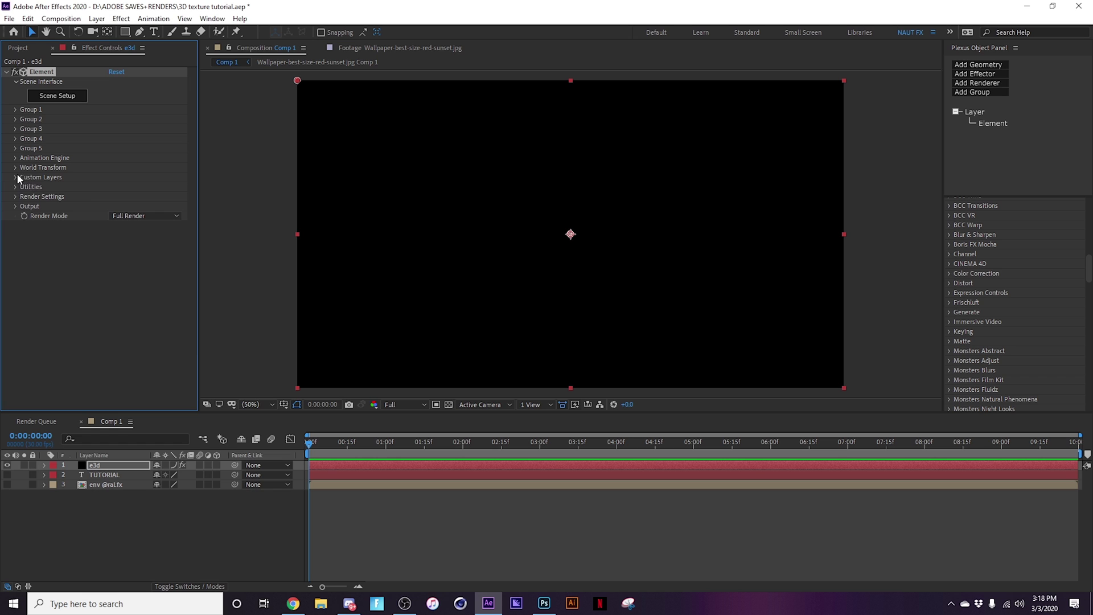
Step: Assign TUTORIAL as Element's Path Layer 1 and open the Scene Setup
{"action": "left_click", "coordinate": [16, 177]}
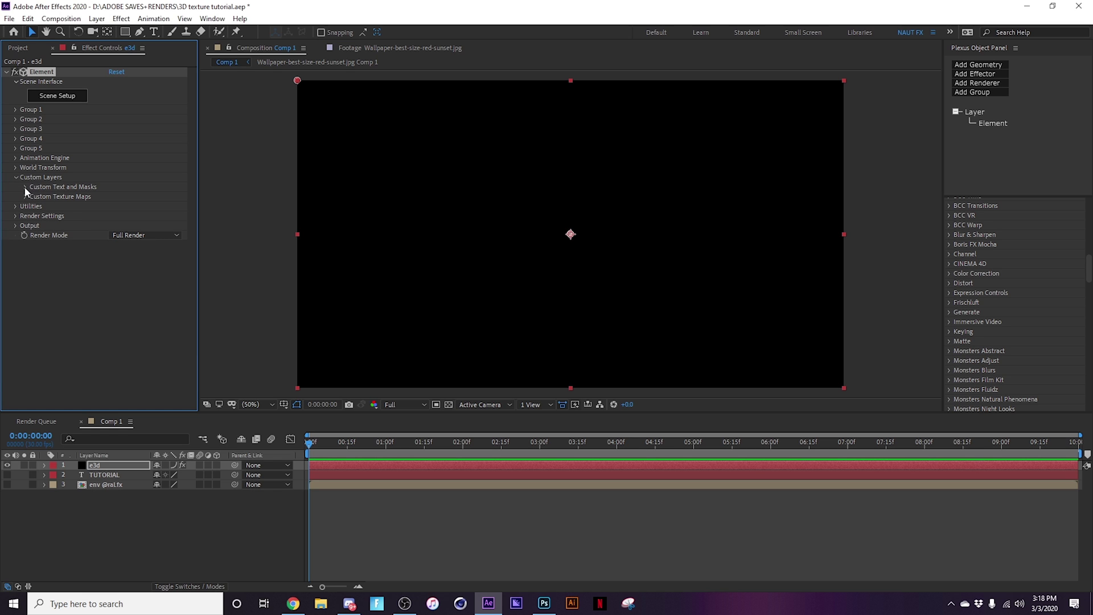
{"action": "left_click", "coordinate": [25, 187]}
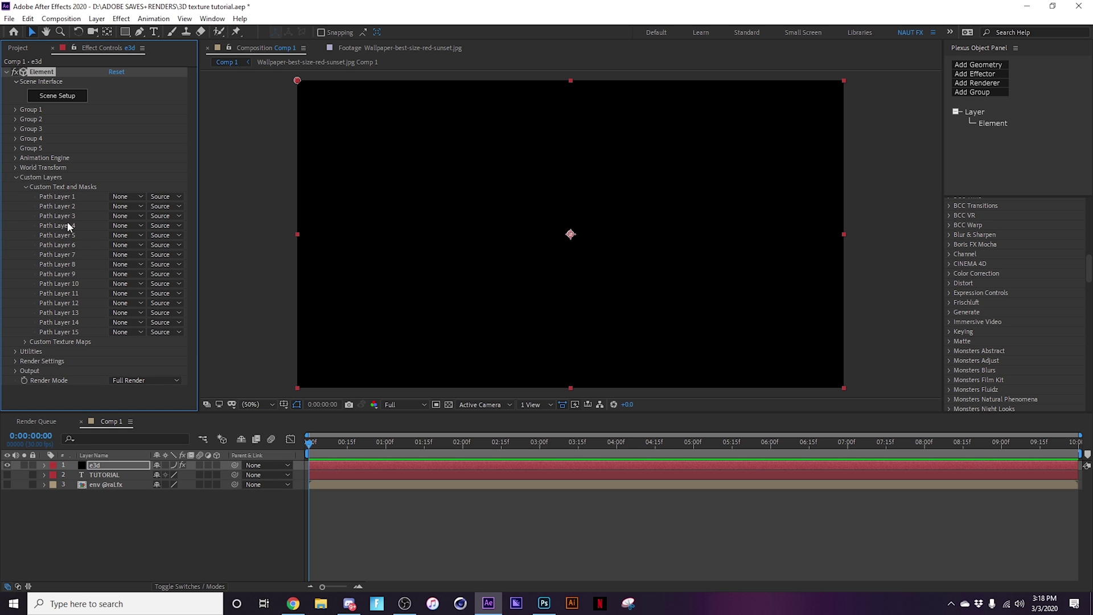
{"action": "left_click", "coordinate": [126, 206]}
{"action": "left_click", "coordinate": [147, 238]}
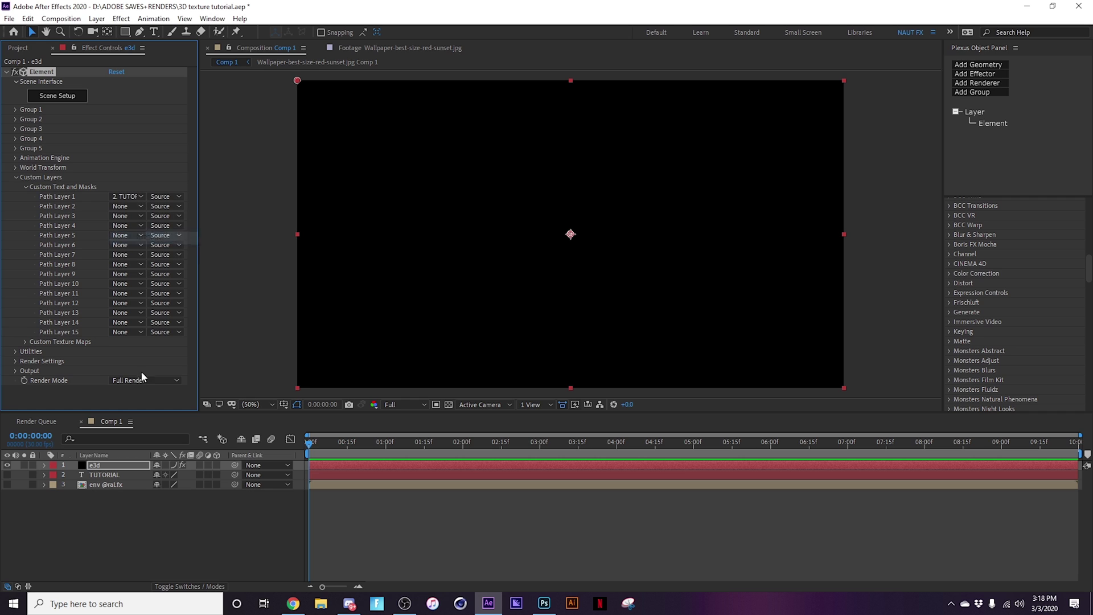
{"action": "left_click", "coordinate": [24, 187]}
{"action": "left_click", "coordinate": [15, 177]}
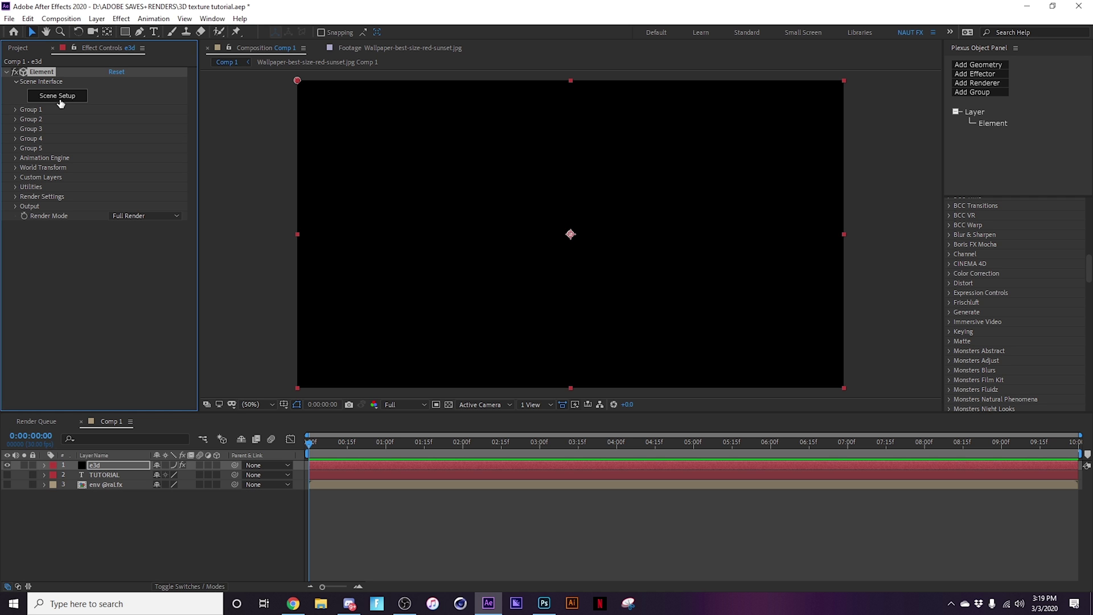
{"action": "left_click", "coordinate": [59, 98]}
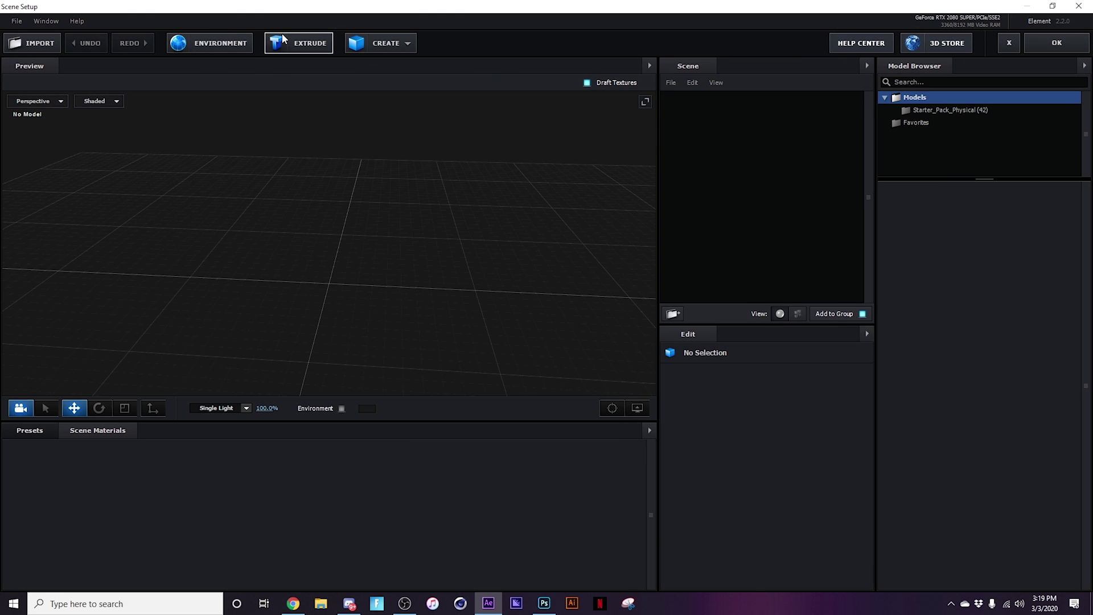
Step: Extrude TUTORIAL into 3D letters, raise Bevel Scale to about 11.27, and show the presets
{"action": "left_click", "coordinate": [284, 39]}
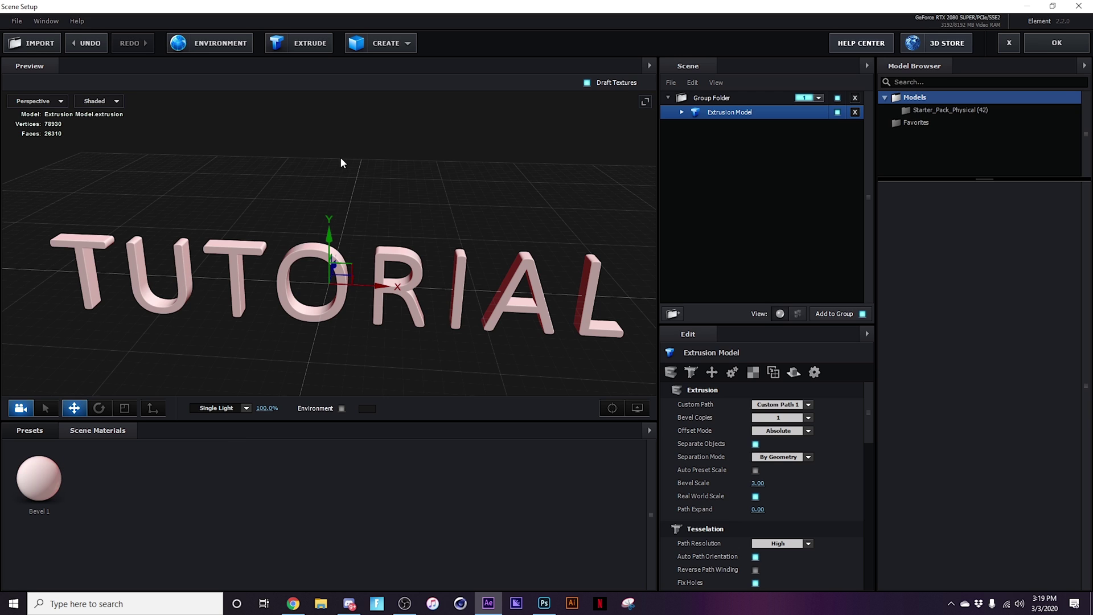
{"action": "mouse_move", "coordinate": [339, 166]}
{"action": "left_mouse_down"}
{"action": "mouse_move", "coordinate": [369, 148]}
{"action": "mouse_move", "coordinate": [346, 159]}
{"action": "left_mouse_up"}
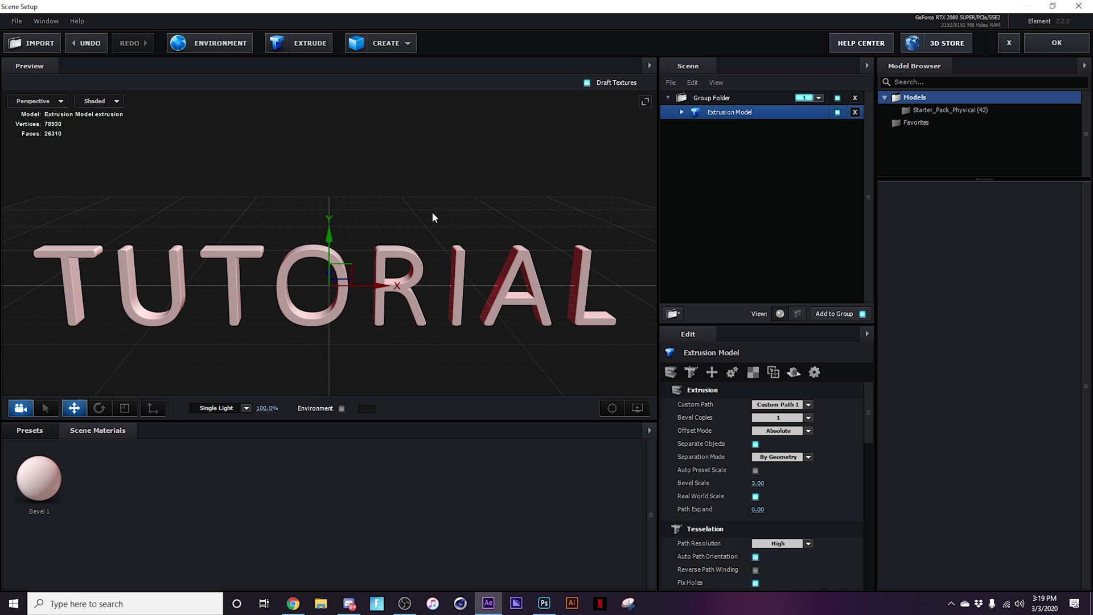
{"action": "left_click_drag", "start_coordinate": [758, 483], "coordinate": [750, 511]}
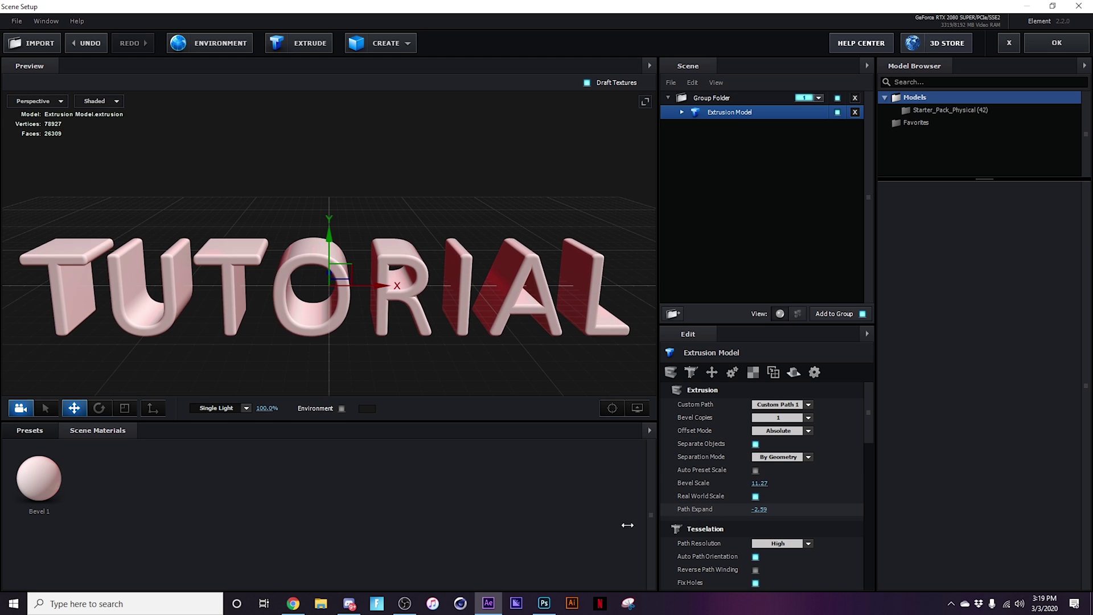
{"action": "left_click", "coordinate": [30, 430]}
Step: Apply a Physical bevel preset, then set Path Expand to -3.35 and Bevel Scale to 11.08
{"action": "double_click", "coordinate": [37, 446]}
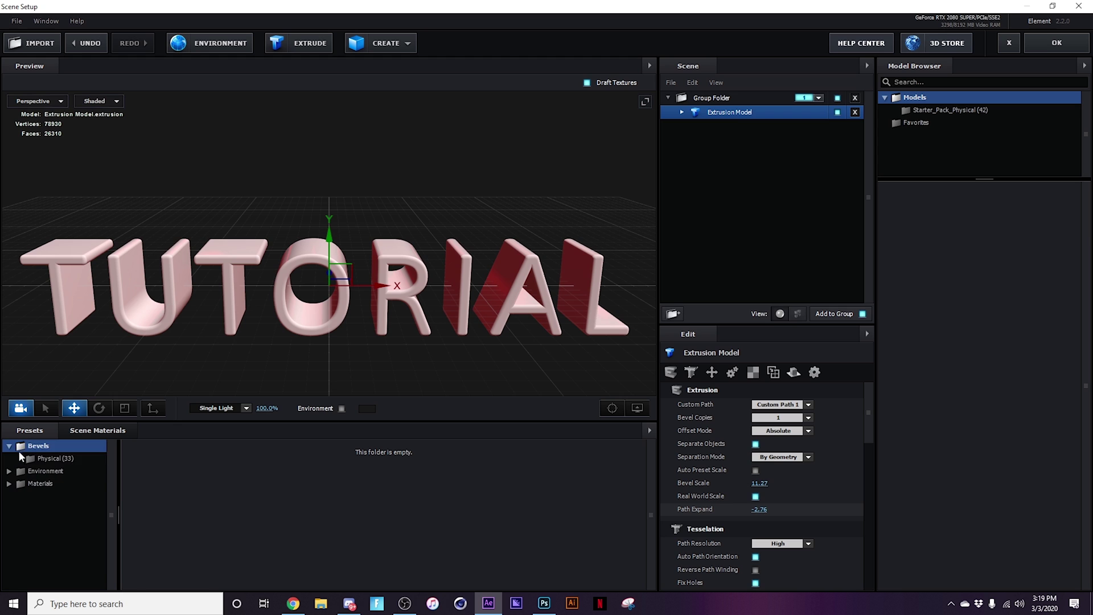
{"action": "left_click", "coordinate": [60, 459]}
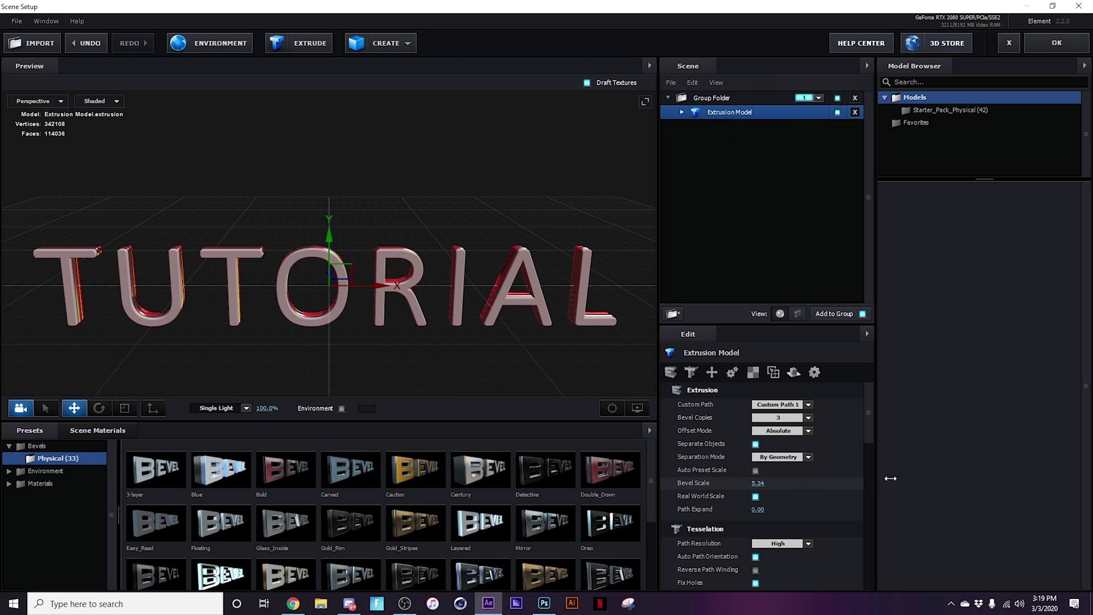
{"action": "left_click_drag", "start_coordinate": [758, 509], "coordinate": [584, 519]}
{"action": "left_click_drag", "start_coordinate": [387, 342], "coordinate": [368, 335]}
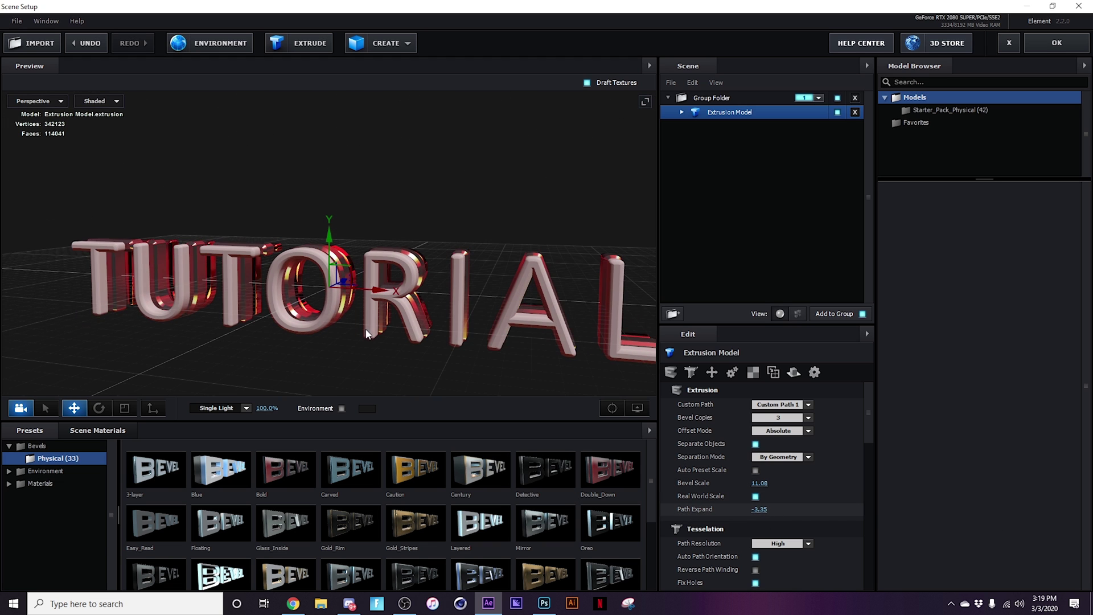
Step: Show the Physical material presets and drag Chrome onto the model's third bevel
{"action": "left_click", "coordinate": [22, 485]}
{"action": "left_click", "coordinate": [55, 487]}
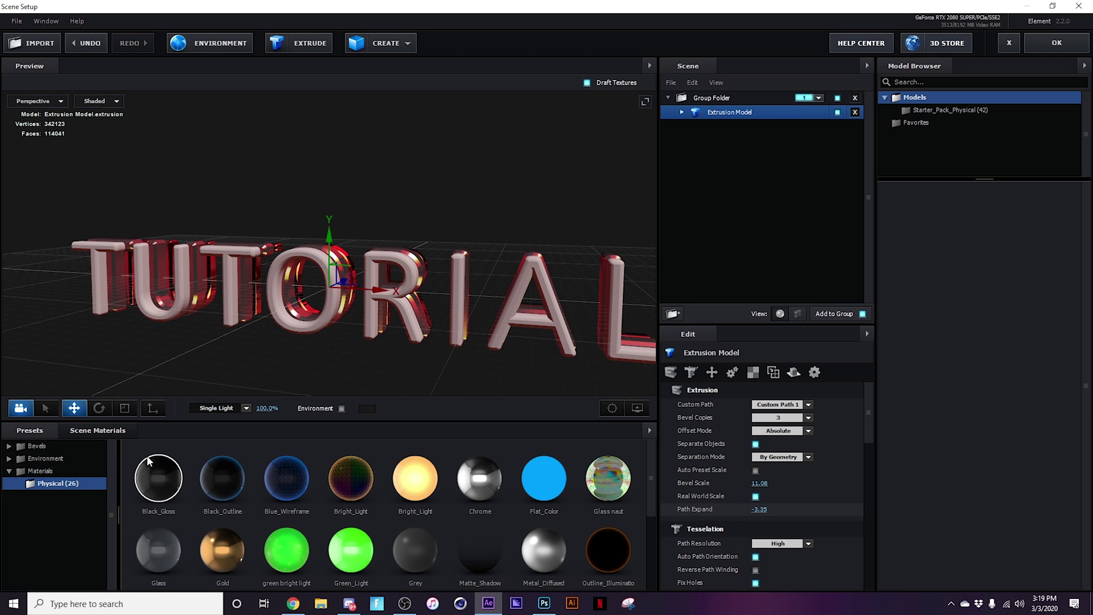
{"action": "mouse_move", "coordinate": [278, 369]}
{"action": "left_mouse_down"}
{"action": "mouse_move", "coordinate": [300, 362]}
{"action": "mouse_move", "coordinate": [327, 377]}
{"action": "mouse_move", "coordinate": [286, 383]}
{"action": "left_mouse_up"}
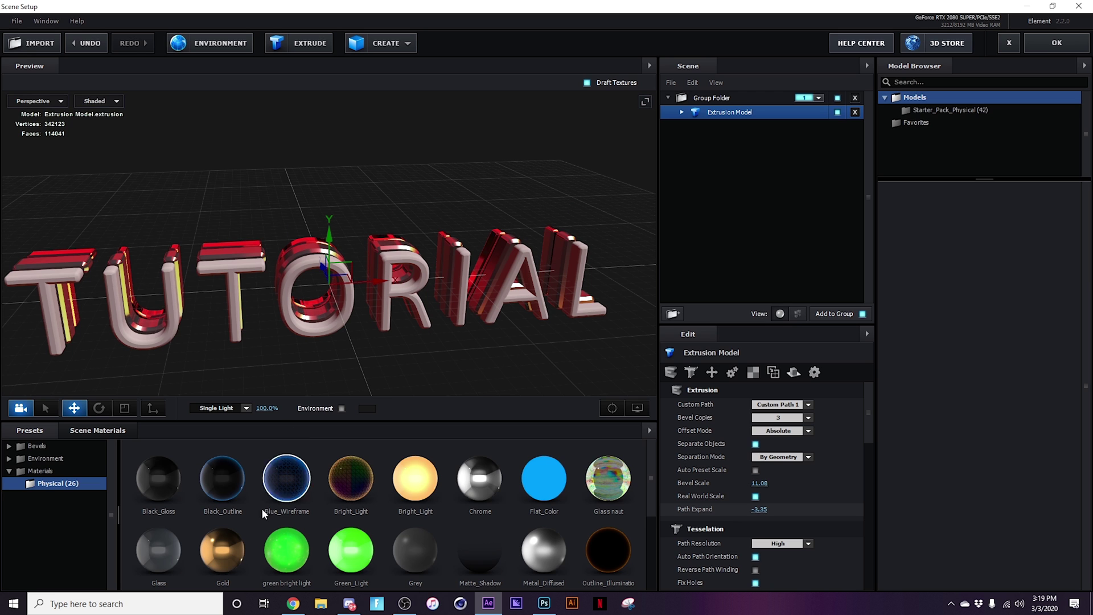
{"action": "scroll", "coordinate": [262, 527], "scroll_direction": "down", "scroll_amount": 1}
{"action": "scroll", "coordinate": [364, 510], "scroll_direction": "up", "scroll_amount": 2}
{"action": "mouse_move", "coordinate": [484, 486]}
{"action": "left_mouse_down"}
{"action": "mouse_move", "coordinate": [746, 114]}
{"action": "mouse_move", "coordinate": [410, 422]}
{"action": "mouse_move", "coordinate": [494, 483]}
{"action": "mouse_move", "coordinate": [641, 294]}
{"action": "mouse_move", "coordinate": [719, 133]}
{"action": "left_mouse_up"}
Step: Apply Chrome to the Bevel 3 slot and Bright_Light to the Paint face slot
{"action": "left_click", "coordinate": [683, 112]}
{"action": "left_click_drag", "start_coordinate": [480, 478], "coordinate": [735, 155]}
{"action": "left_click_drag", "start_coordinate": [525, 335], "coordinate": [459, 374]}
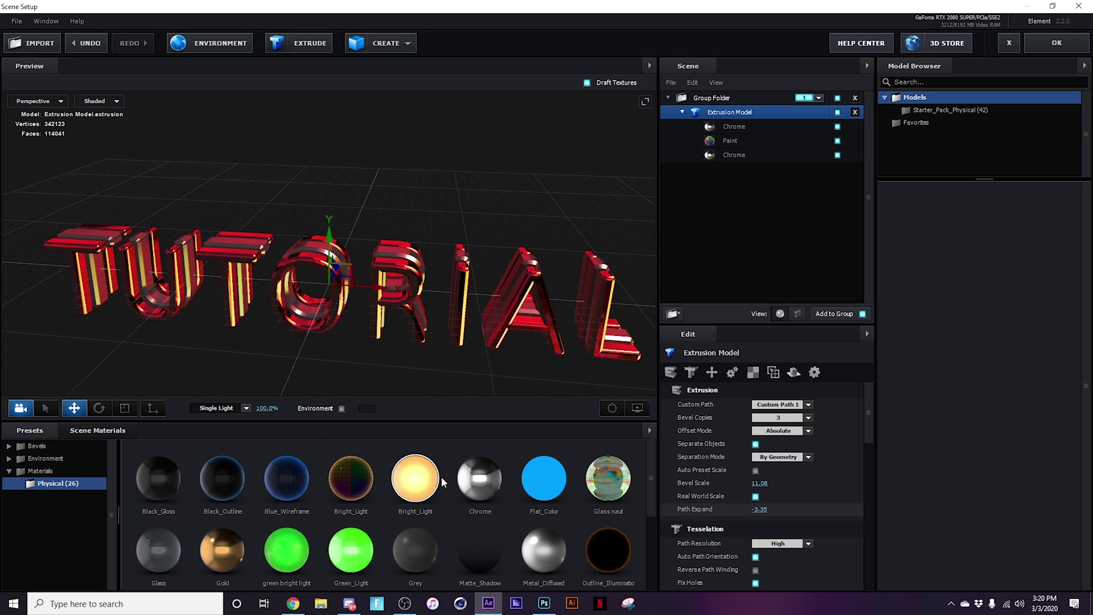
{"action": "mouse_move", "coordinate": [415, 479]}
{"action": "left_mouse_down"}
{"action": "mouse_move", "coordinate": [744, 92]}
{"action": "mouse_move", "coordinate": [743, 147]}
{"action": "left_mouse_up"}
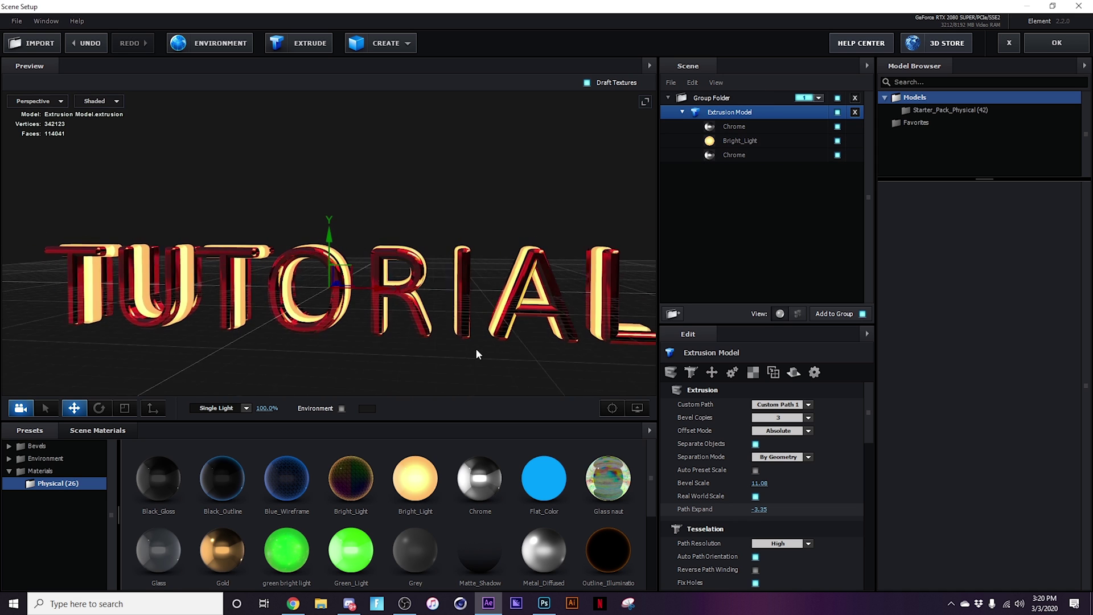
Step: Tint Bright_Light's Illumination Color a light salmon pink
{"action": "left_click", "coordinate": [726, 142]}
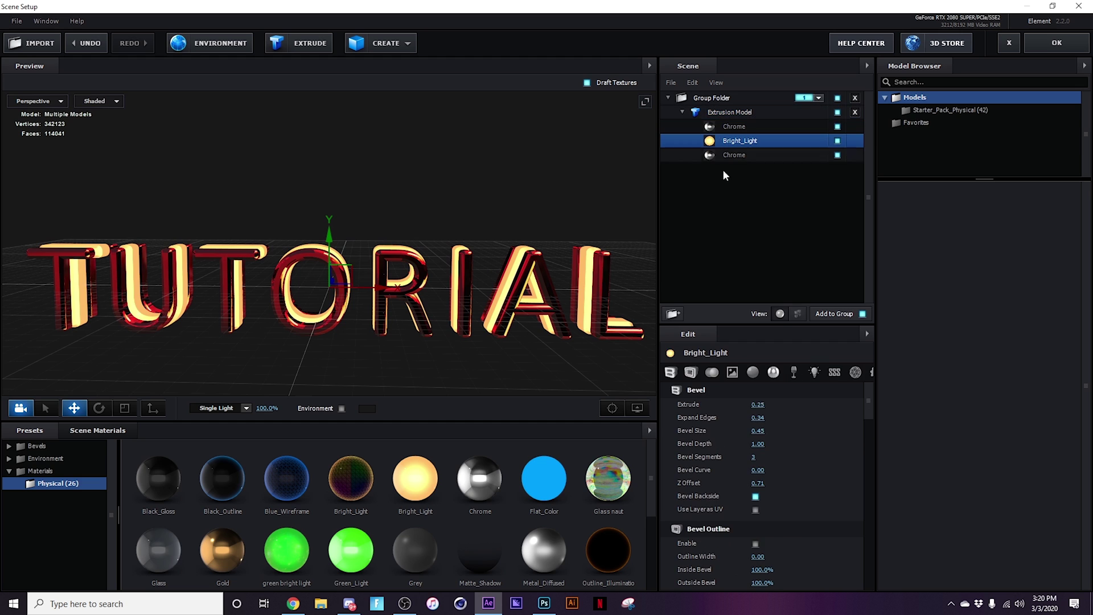
{"action": "left_click", "coordinate": [814, 372]}
{"action": "left_click", "coordinate": [760, 405]}
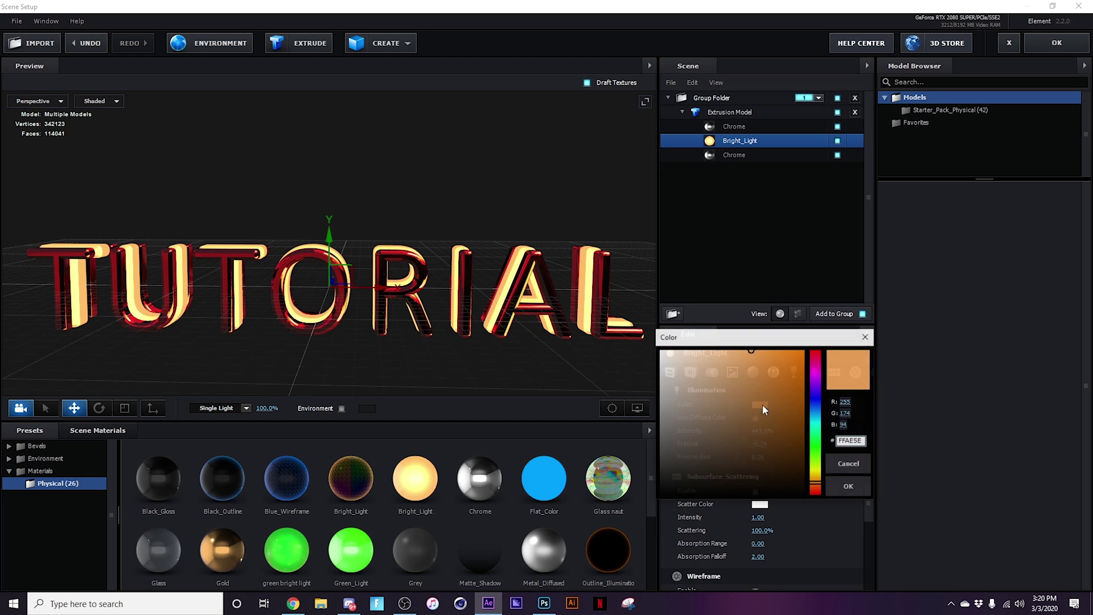
{"action": "left_click", "coordinate": [815, 355]}
{"action": "left_click", "coordinate": [686, 358]}
{"action": "left_click_drag", "start_coordinate": [686, 358], "coordinate": [720, 351]}
{"action": "left_click", "coordinate": [850, 486]}
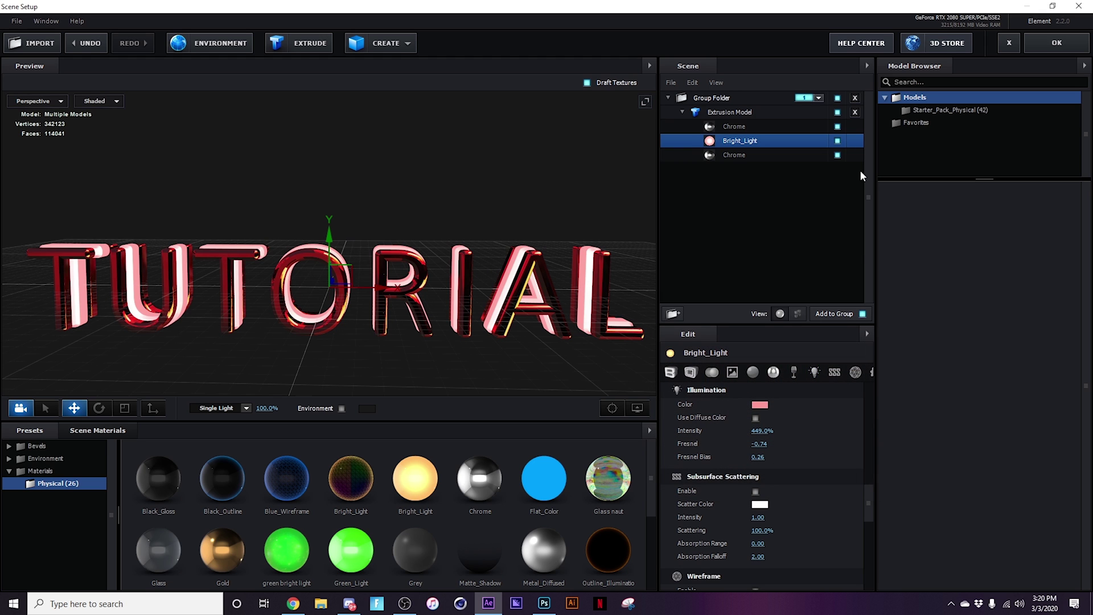
Step: Apply the Element scene and move World Position Z to about -1140
{"action": "left_click", "coordinate": [1058, 44]}
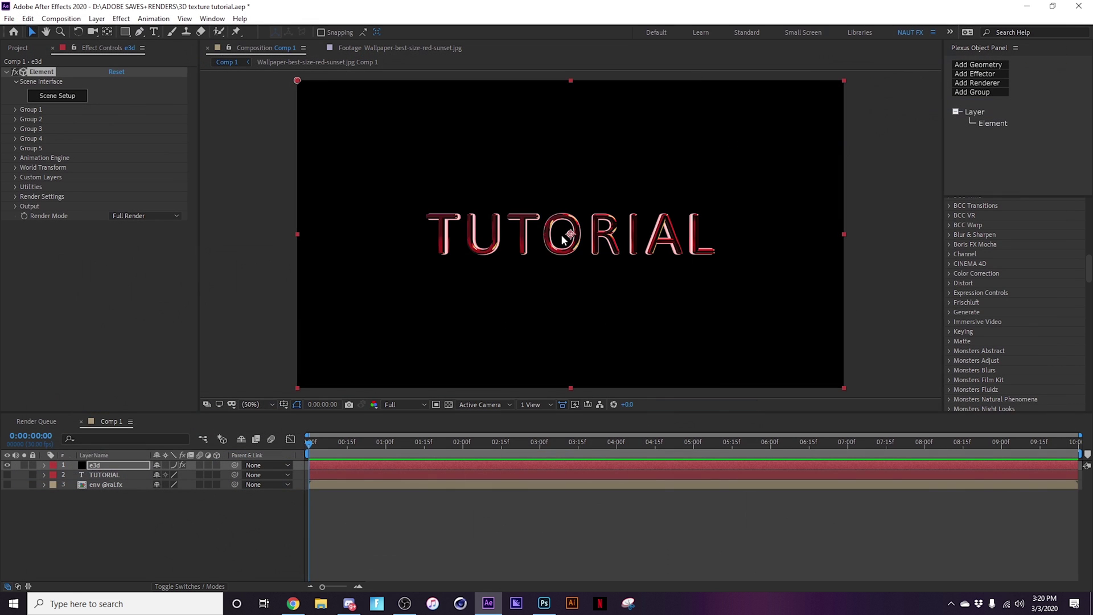
{"action": "left_click", "coordinate": [15, 167]}
{"action": "left_click_drag", "start_coordinate": [114, 186], "coordinate": [64, 207]}
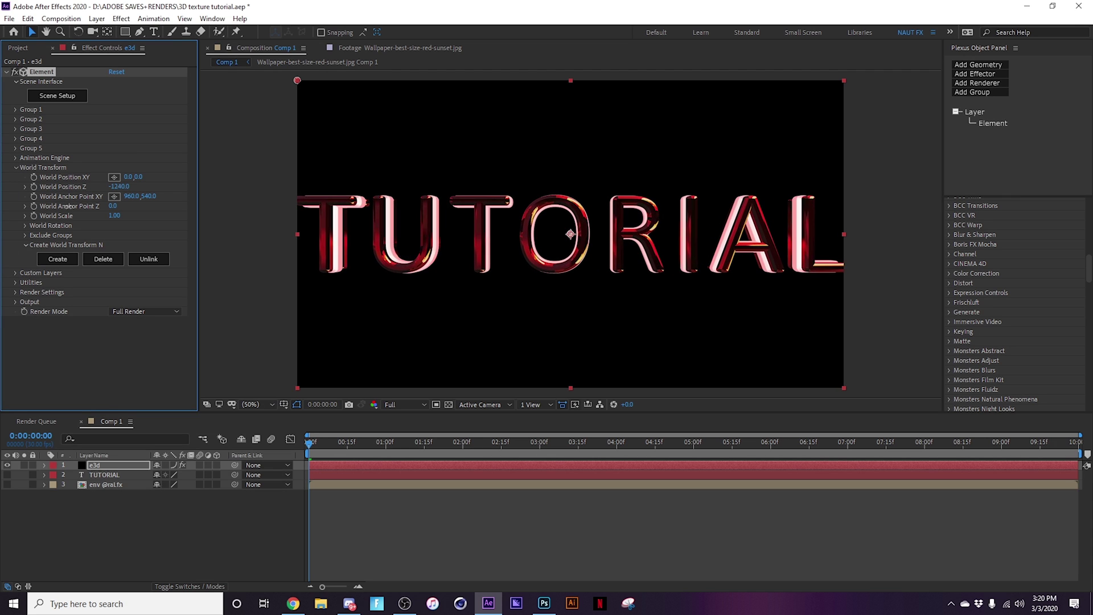
{"action": "left_click", "coordinate": [16, 168]}
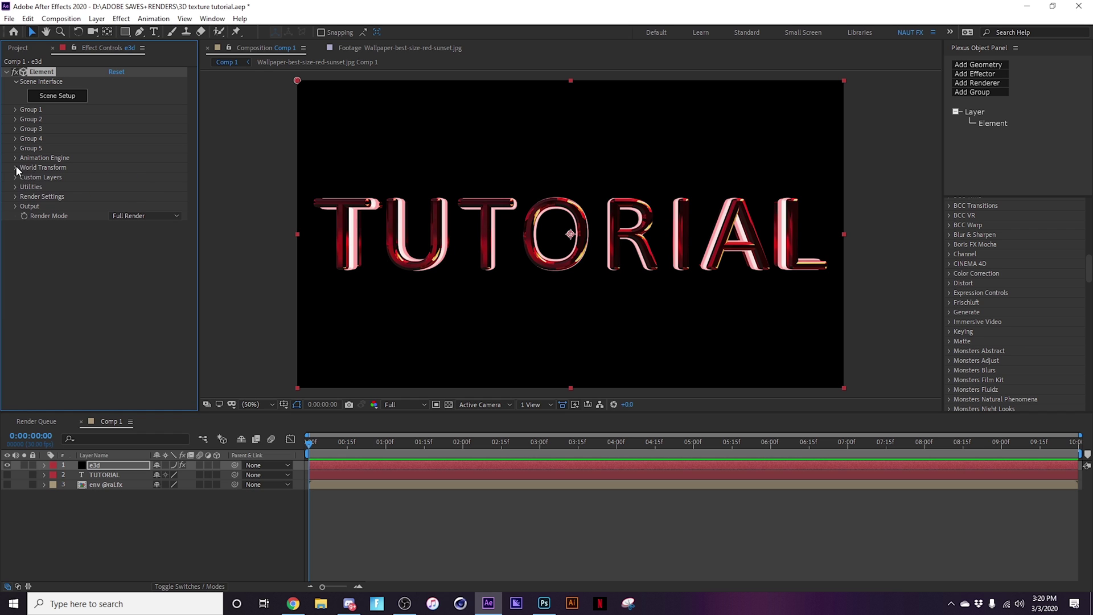
{"action": "left_click", "coordinate": [16, 196]}
{"action": "scroll", "coordinate": [19, 197], "scroll_direction": "down", "scroll_amount": 1}
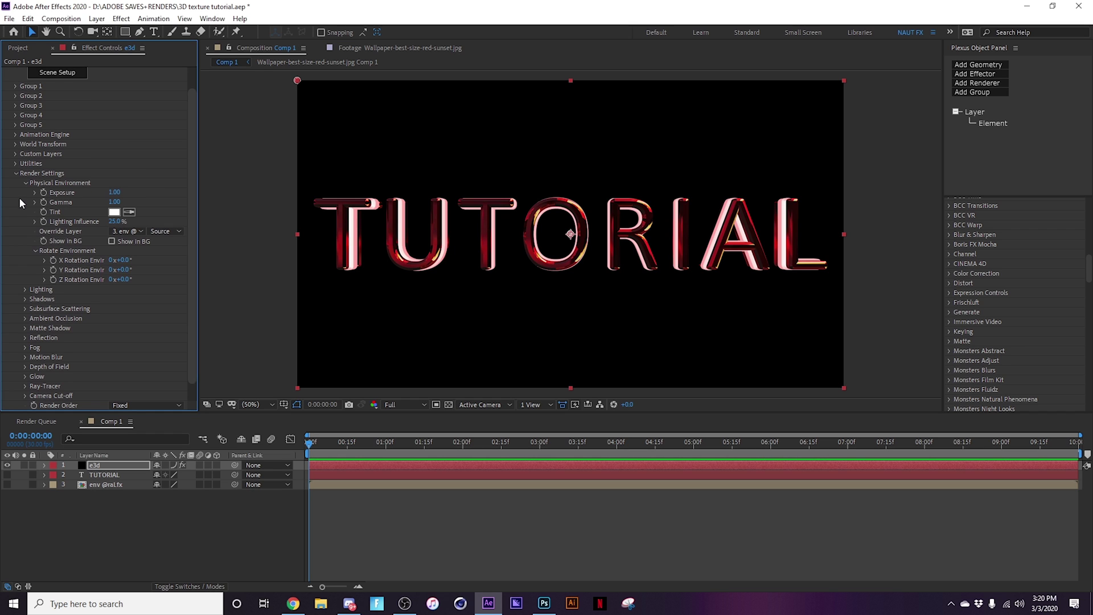
{"action": "left_click", "coordinate": [121, 233]}
{"action": "left_click", "coordinate": [116, 244]}
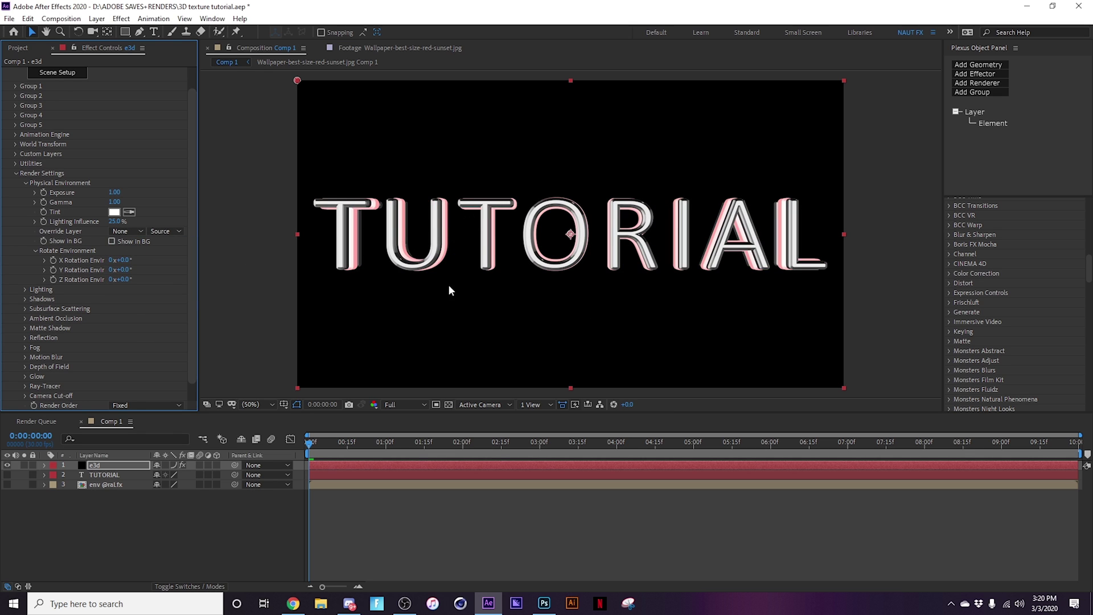
{"action": "left_click", "coordinate": [136, 234]}
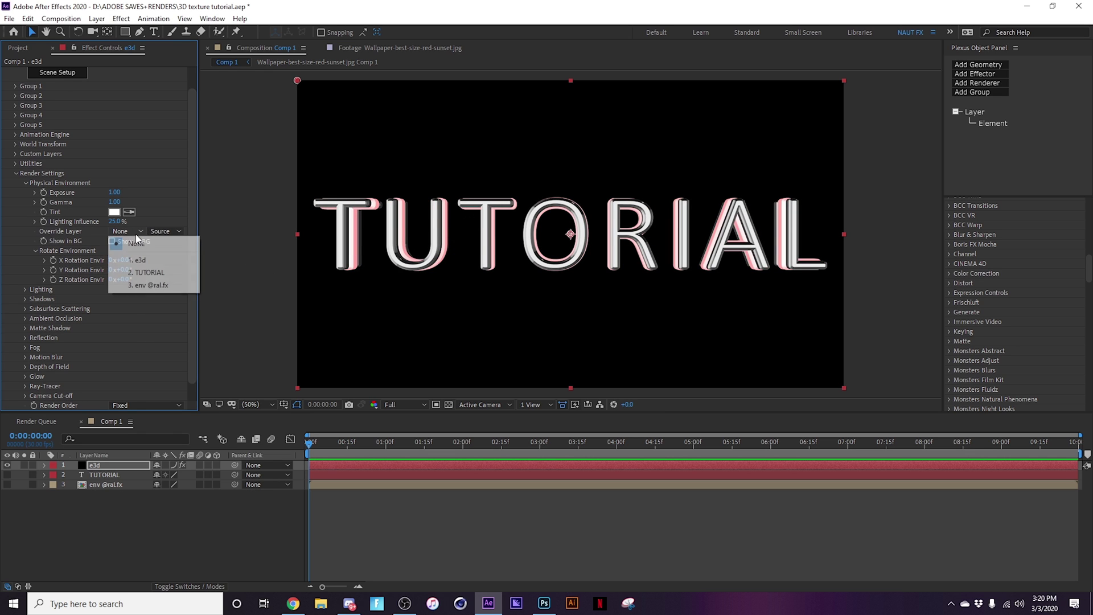
{"action": "left_click", "coordinate": [148, 286]}
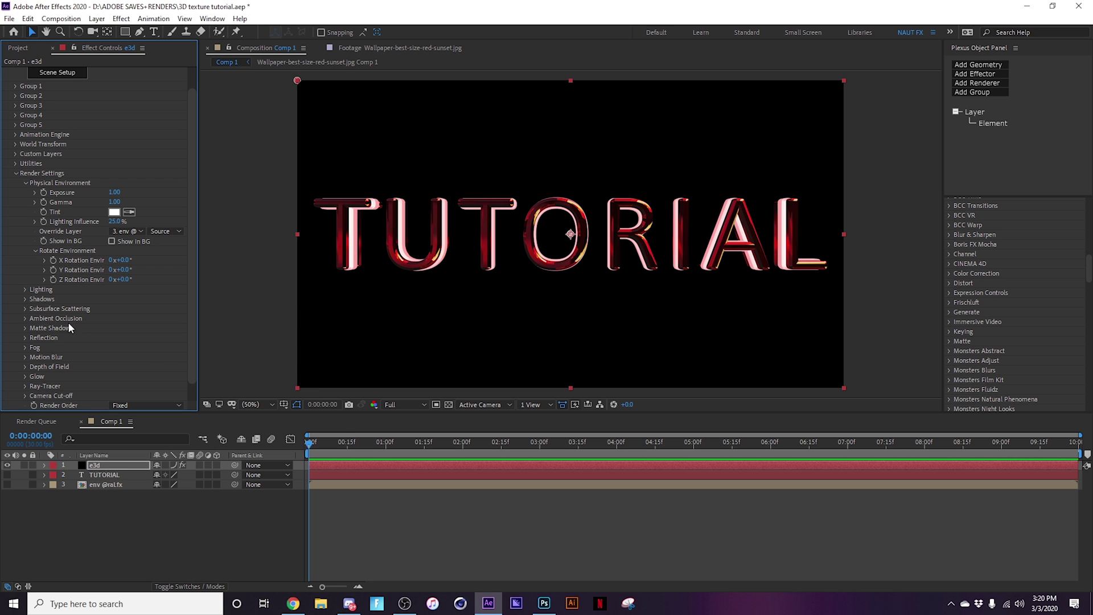
Step: Enable Element glow with Intensity 0.4, Threshold 0.85 and Radius 2.90
{"action": "left_click", "coordinate": [25, 376]}
{"action": "scroll", "coordinate": [79, 313], "scroll_direction": "down", "scroll_amount": 3}
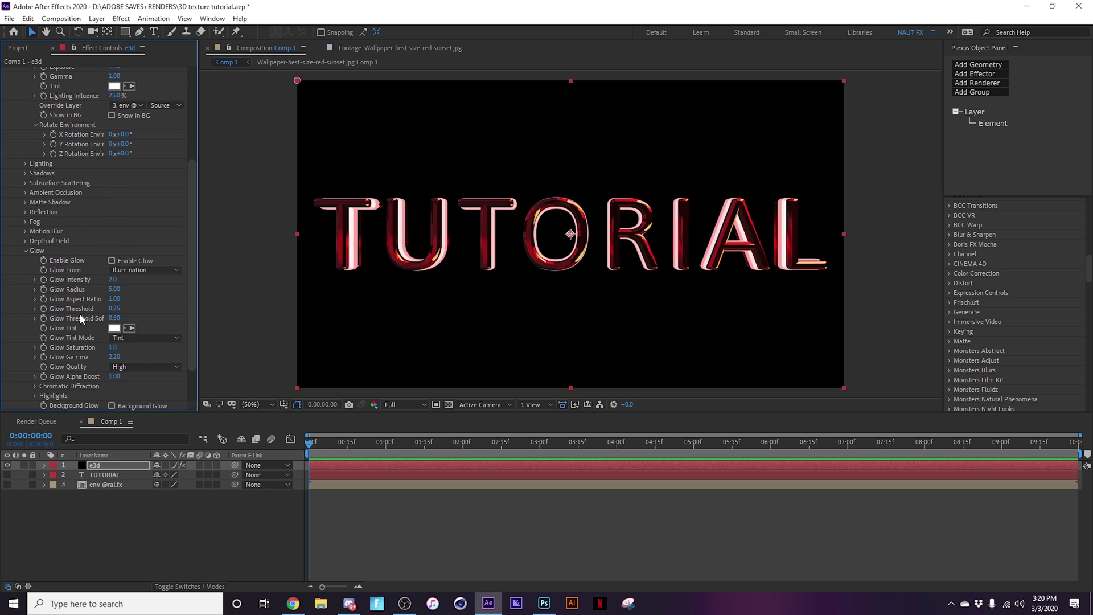
{"action": "left_click", "coordinate": [112, 261]}
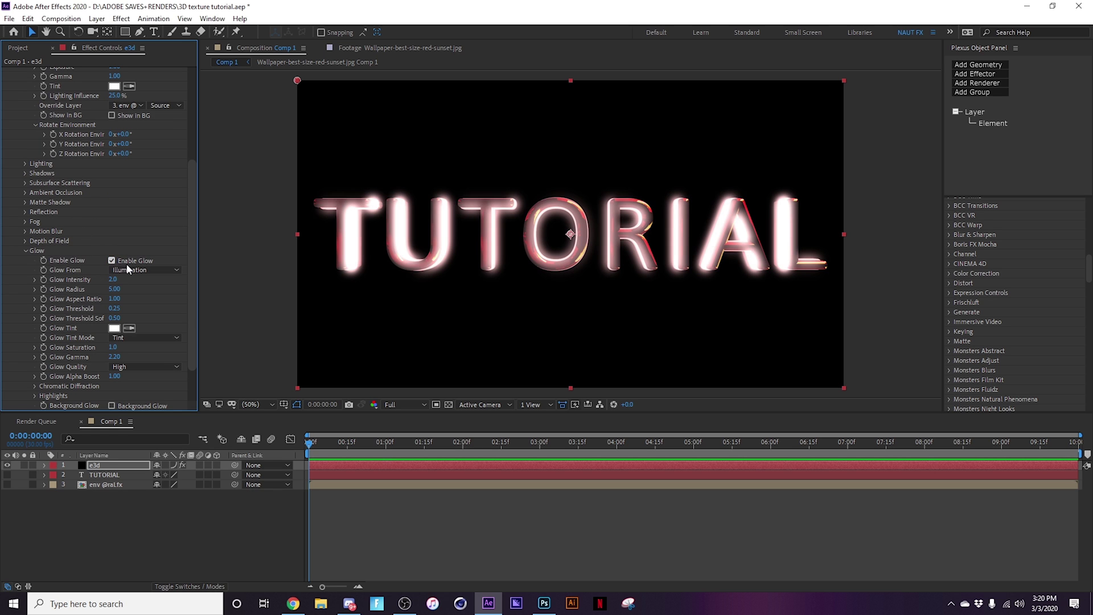
{"action": "left_click_drag", "start_coordinate": [116, 282], "coordinate": [123, 307]}
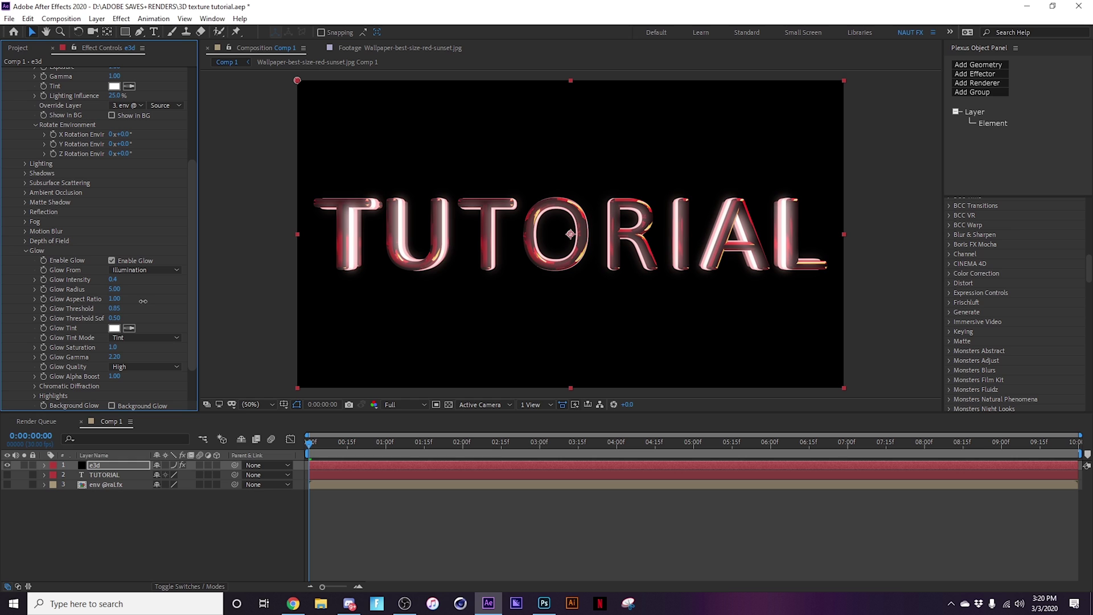
{"action": "left_click_drag", "start_coordinate": [114, 289], "coordinate": [108, 291]}
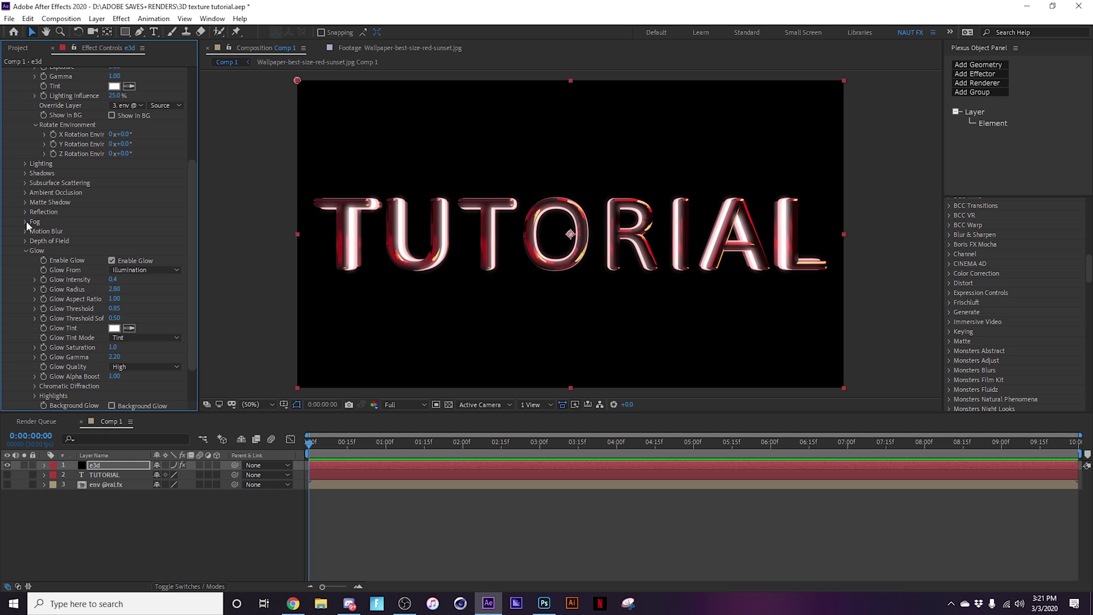
{"action": "left_click", "coordinate": [26, 250]}
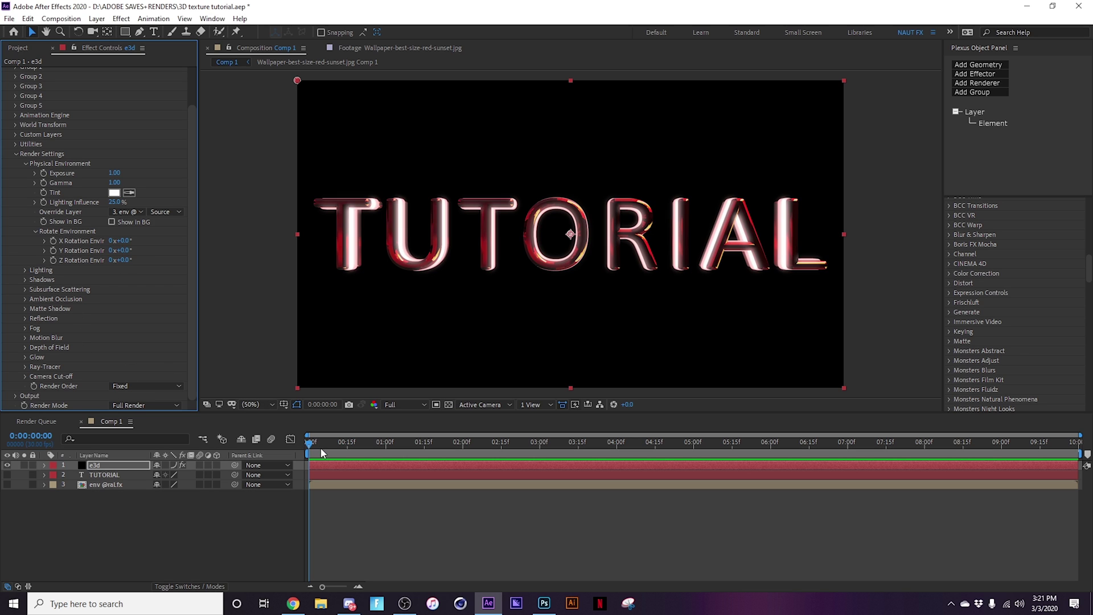
Step: Keyframe environment Y Rotation from 0x at 0:00 to -1x at 9:29, then preview
{"action": "left_click", "coordinate": [53, 250]}
{"action": "left_click_drag", "start_coordinate": [310, 444], "coordinate": [1076, 444]}
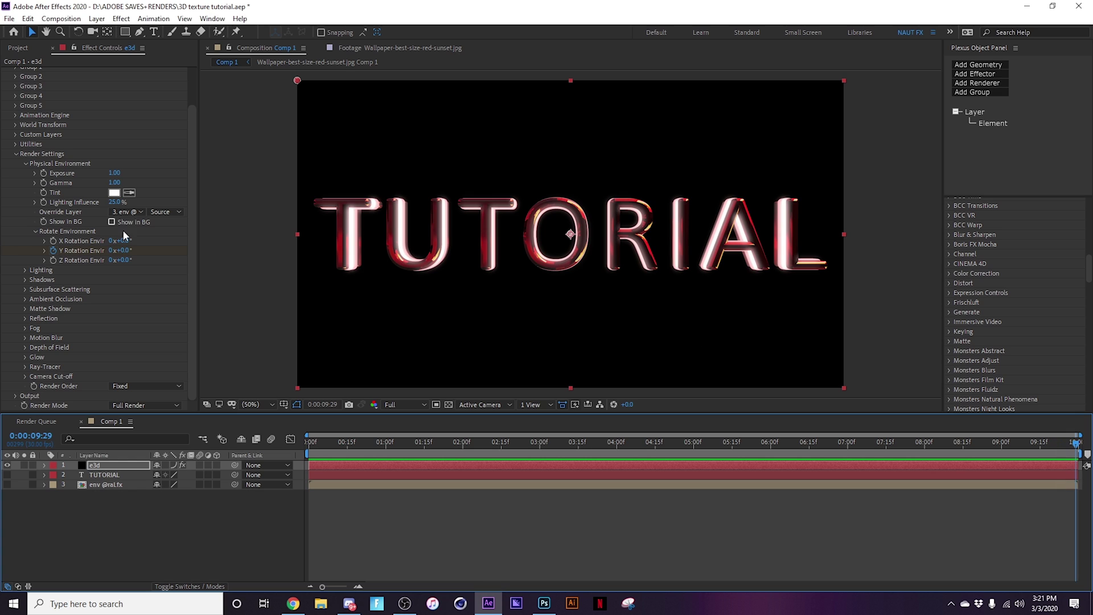
{"action": "left_click", "coordinate": [111, 250]}
{"action": "type", "text": "-1"}
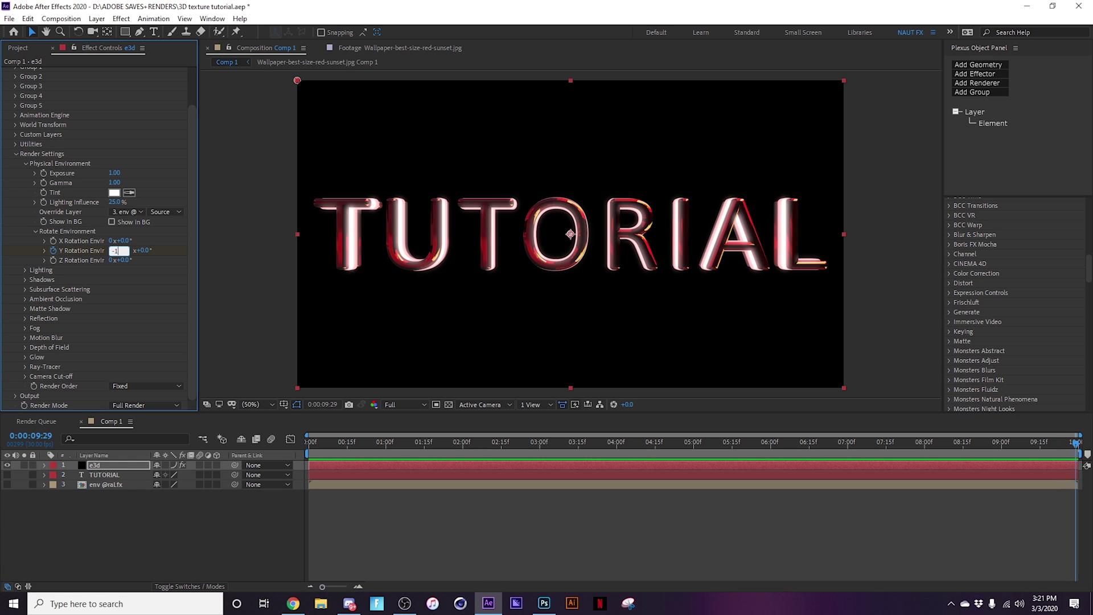
{"action": "key", "text": "Return"}
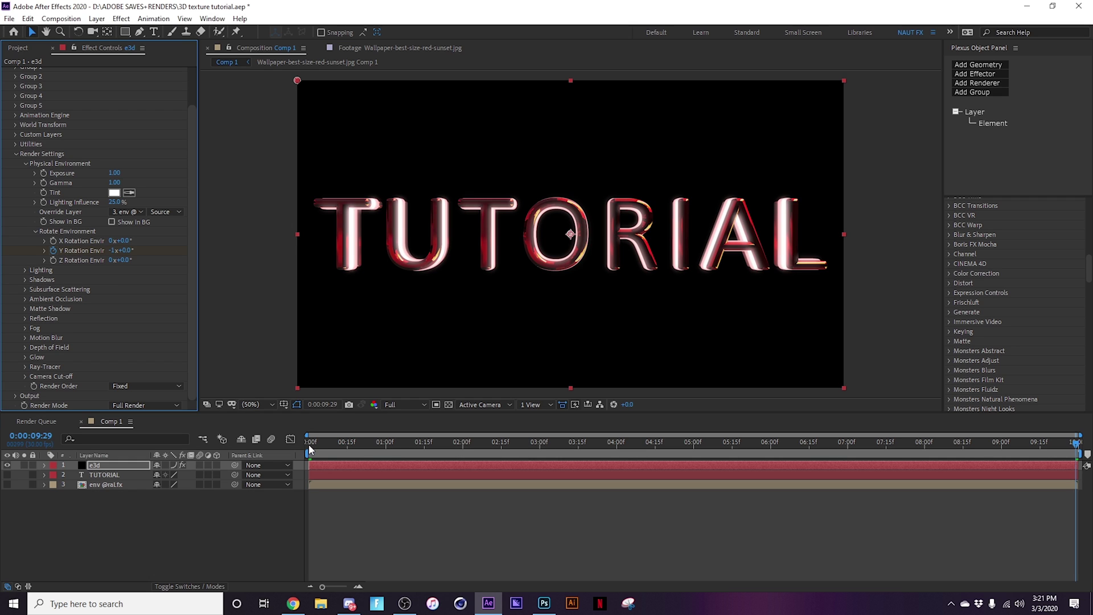
{"action": "left_click", "coordinate": [310, 450]}
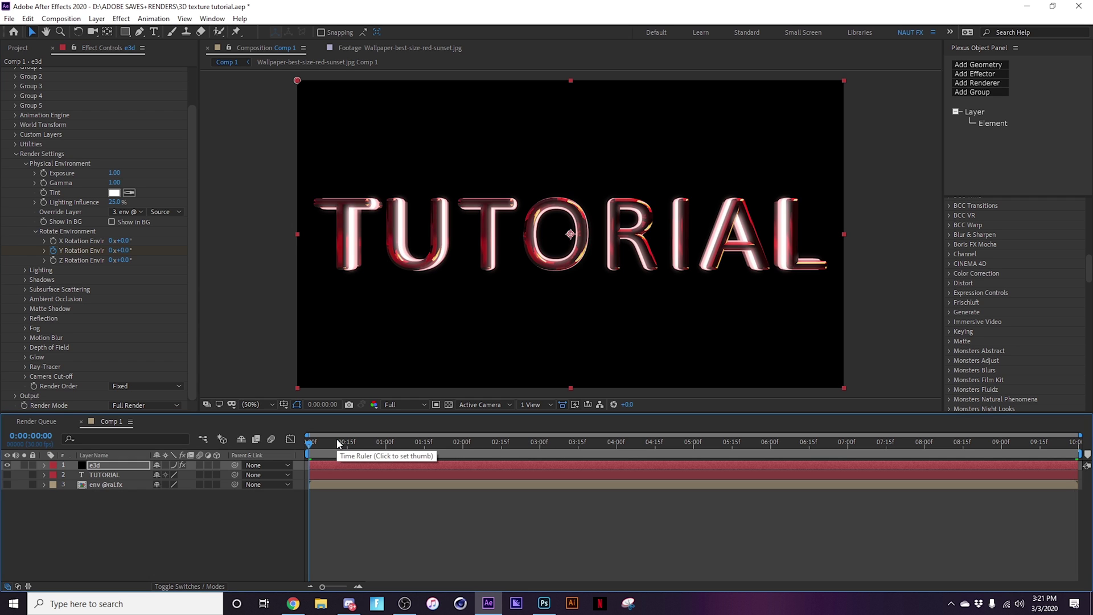
{"action": "key", "text": "space"}
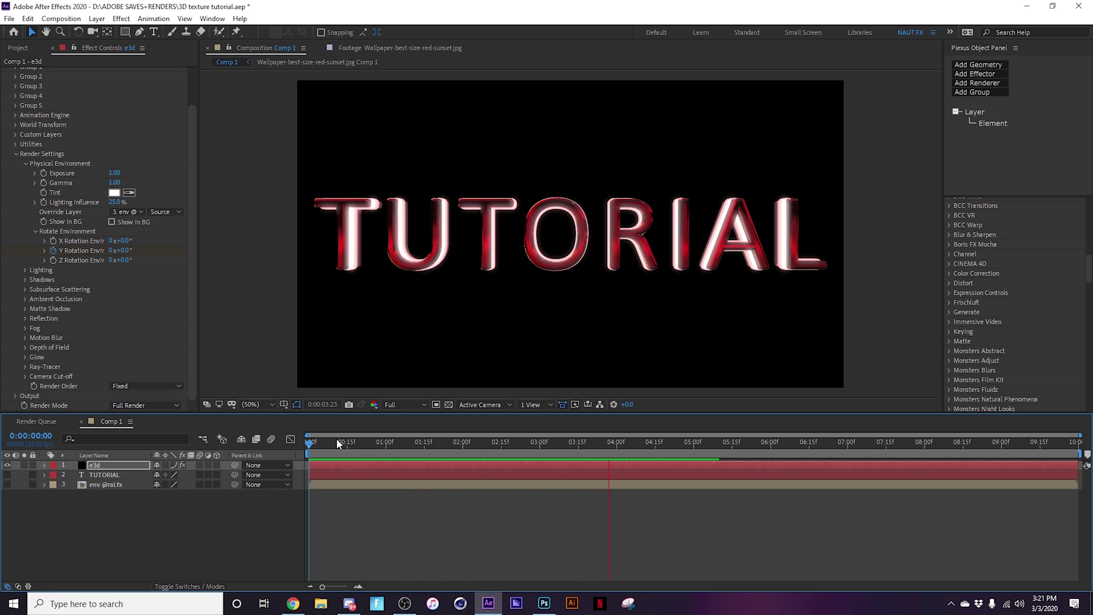
Step: Stop the preview and push the text's World Position Z far back to -3820 at the start
{"action": "key", "text": "space"}
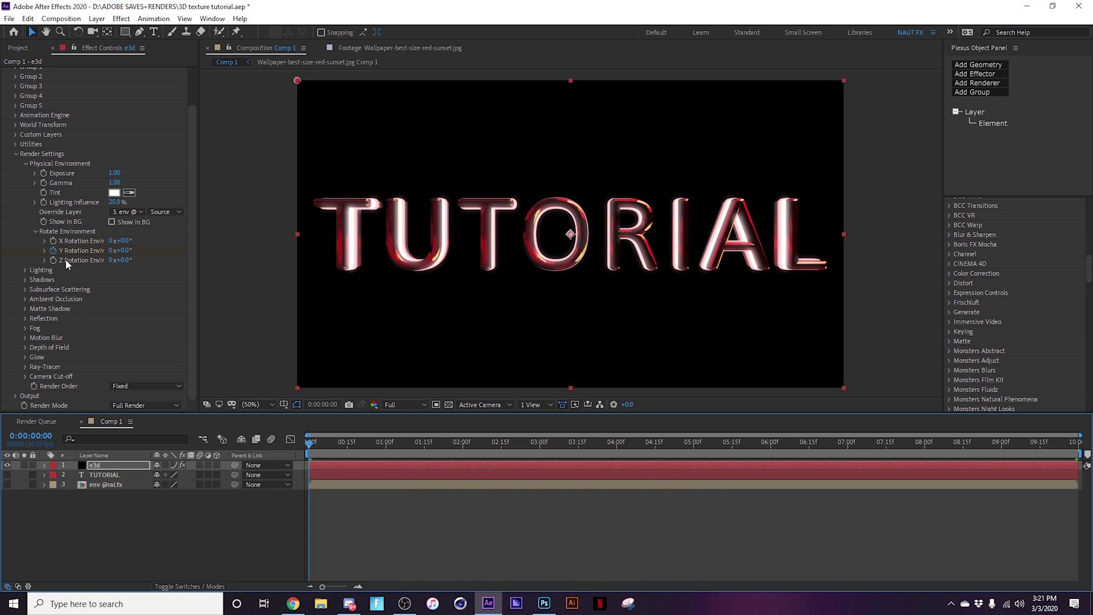
{"action": "left_click", "coordinate": [16, 153]}
{"action": "left_click", "coordinate": [16, 167]}
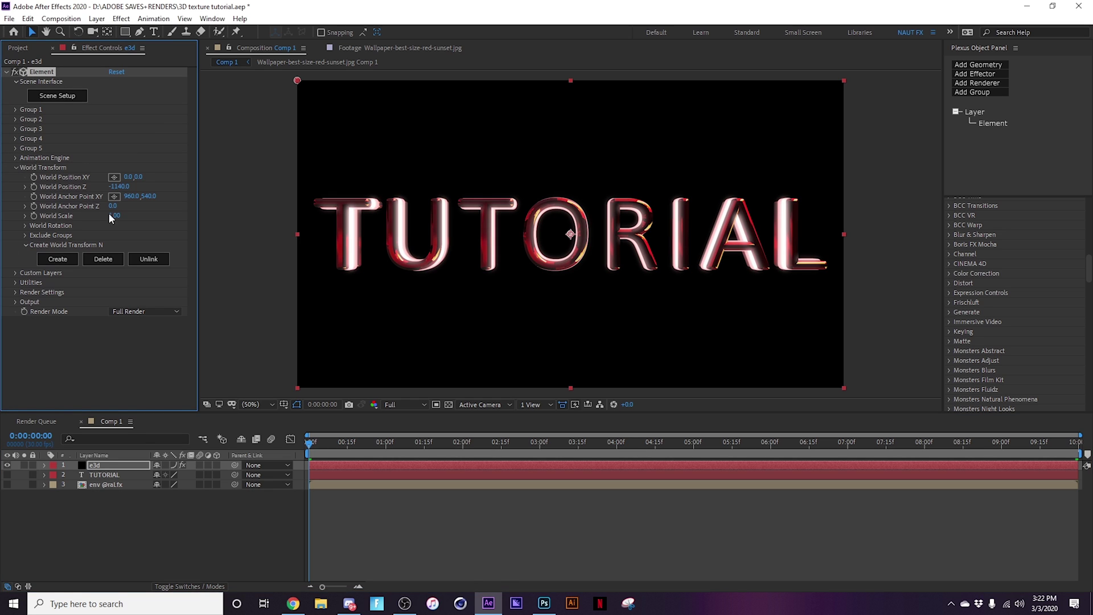
{"action": "left_click_drag", "start_coordinate": [122, 191], "coordinate": [2, 217]}
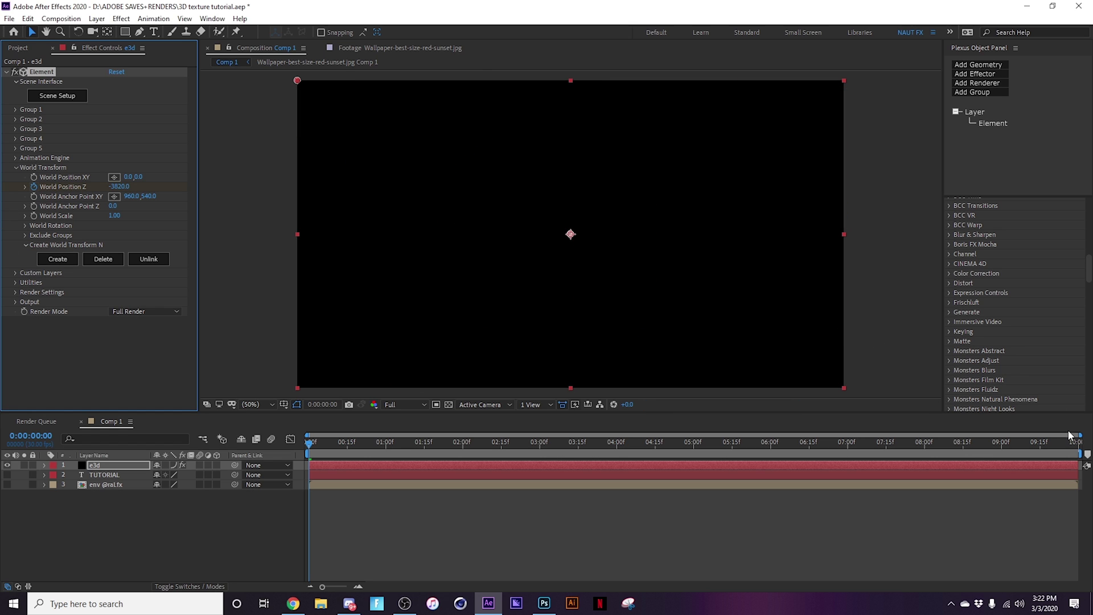
Step: Keyframe World Position Z to about 730 at the last frame, then preview and scrub the fly-in
{"action": "left_click", "coordinate": [1077, 450]}
{"action": "left_click", "coordinate": [120, 186]}
{"action": "type", "text": "-1230"}
{"action": "key", "text": "Return"}
{"action": "left_click_drag", "start_coordinate": [275, 197], "coordinate": [373, 185]}
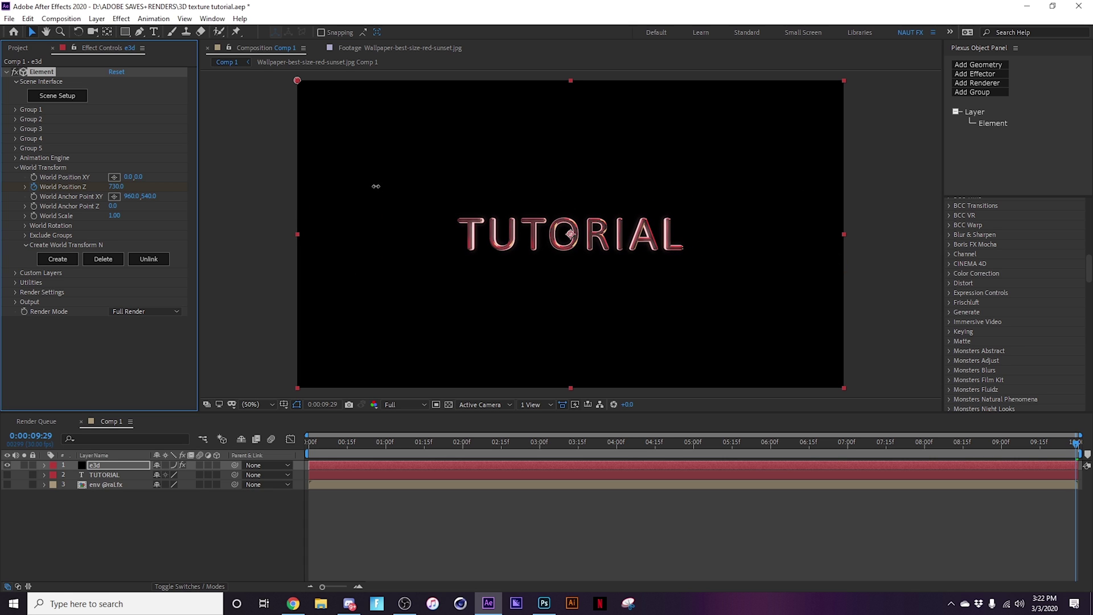
{"action": "key", "text": "space"}
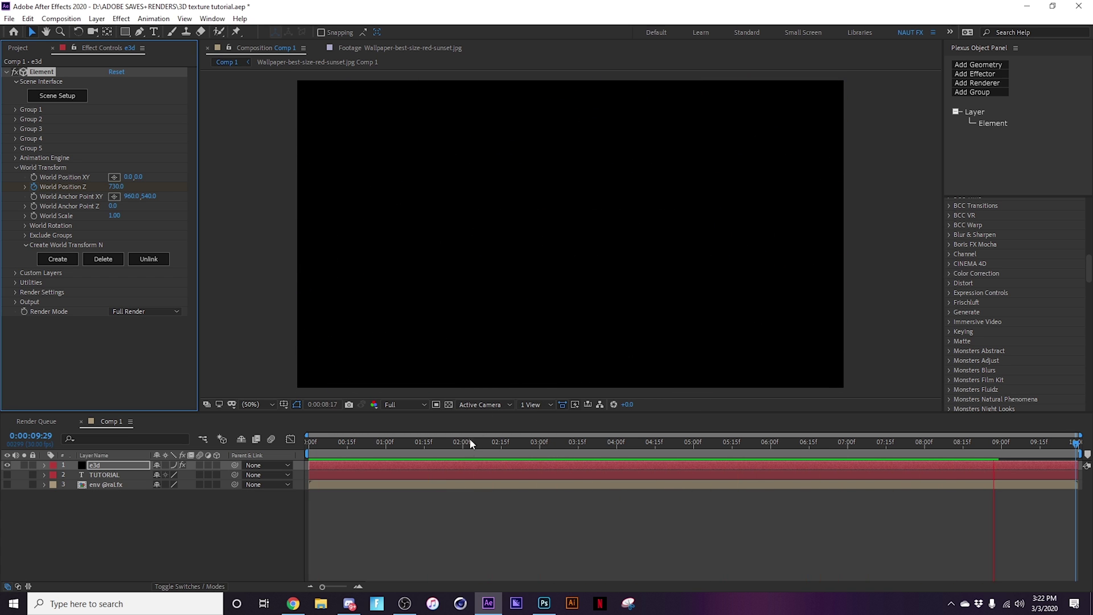
{"action": "left_click_drag", "start_coordinate": [506, 446], "coordinate": [642, 446]}
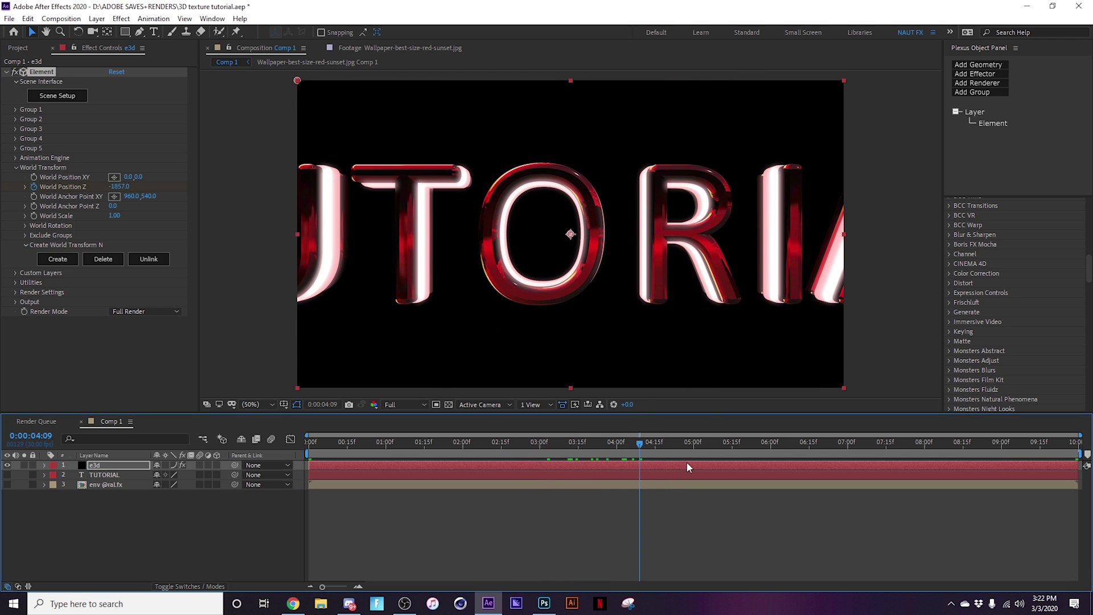
Step: In the wallpaper precomp, apply Hue/Saturation and shift Master Hue to about 173° for teal
{"action": "double_click", "coordinate": [657, 484]}
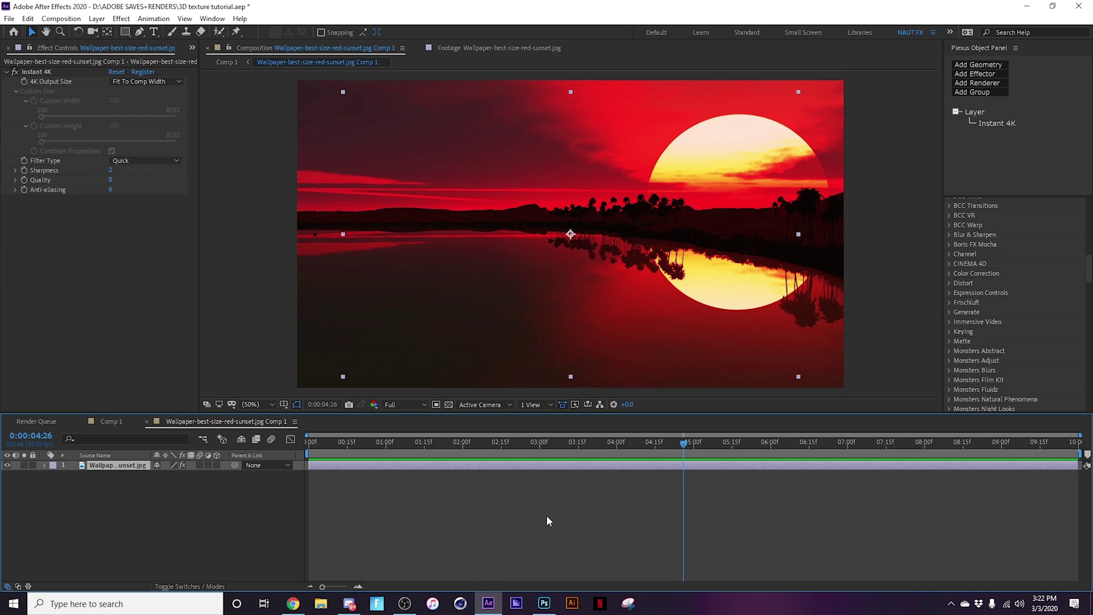
{"action": "key", "text": "ctrl+space"}
{"action": "type", "text": "hue"}
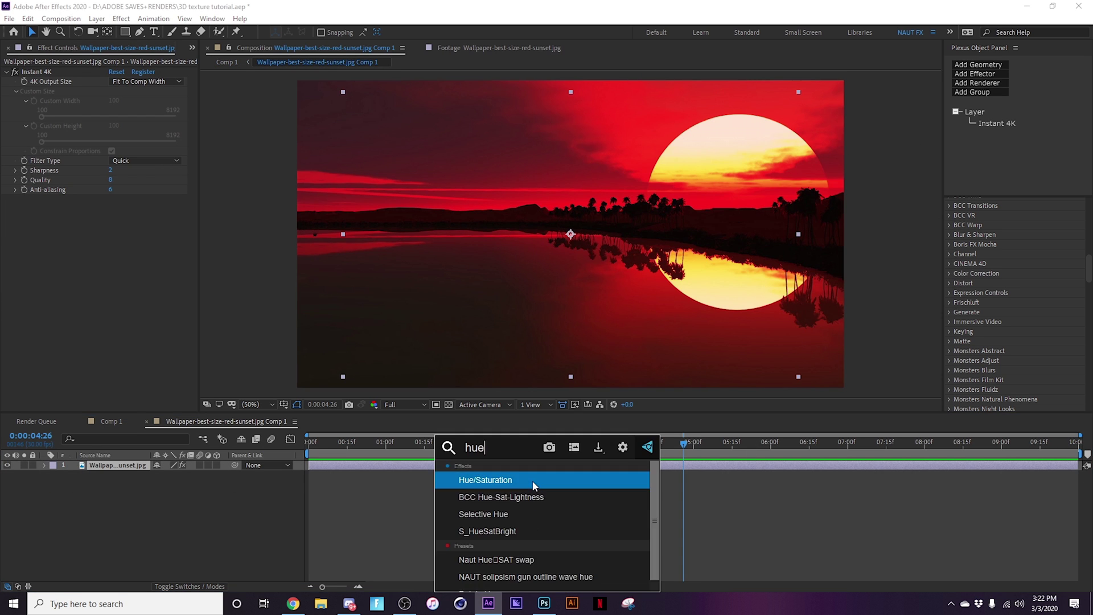
{"action": "left_click", "coordinate": [533, 482]}
{"action": "left_click_drag", "start_coordinate": [122, 271], "coordinate": [119, 289]}
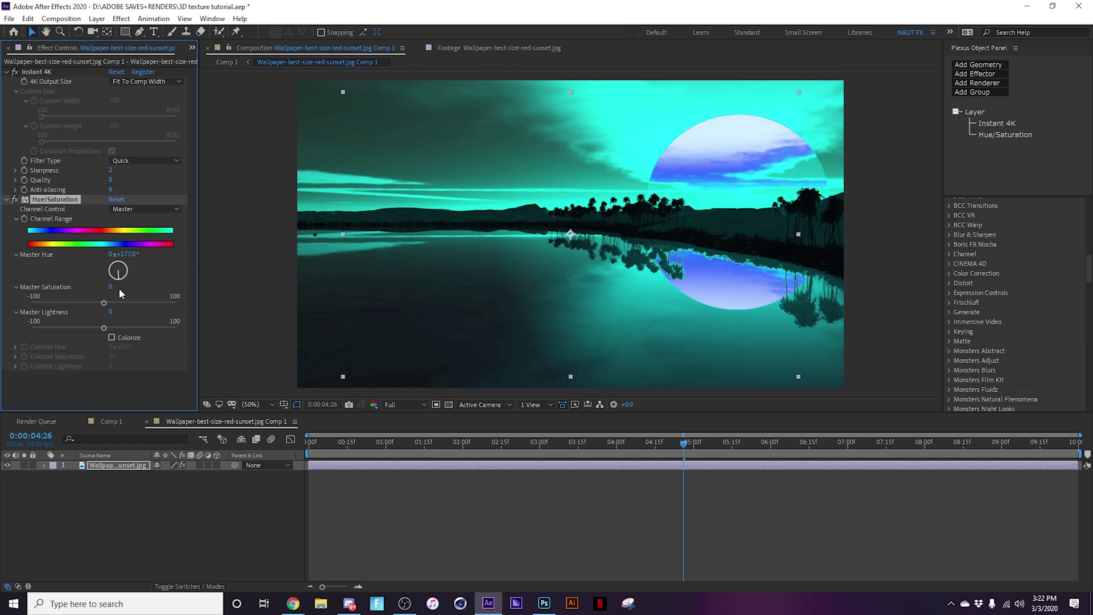
Step: Back in Comp 1, select the e3d layer and scrub to check the teal reflections on TUTORIAL
{"action": "left_click", "coordinate": [116, 420]}
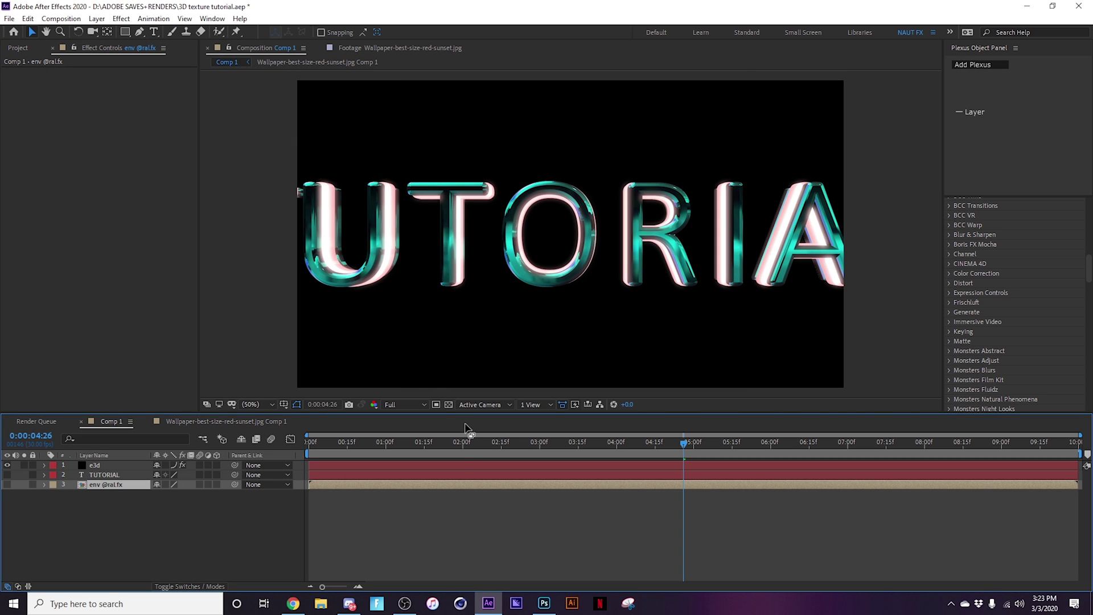
{"action": "left_click_drag", "start_coordinate": [465, 441], "coordinate": [424, 446]}
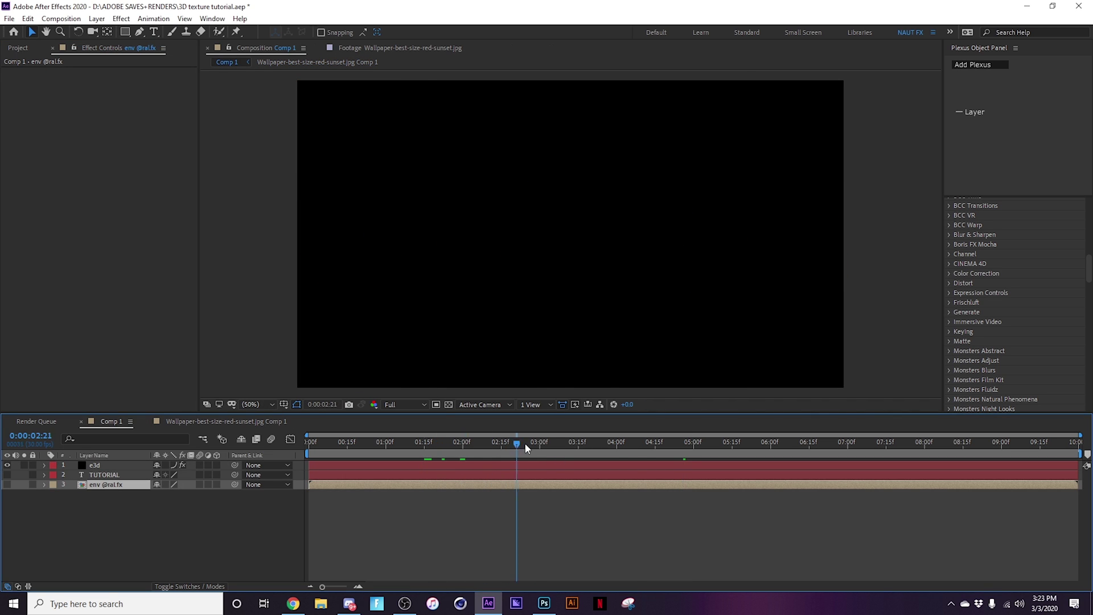
{"action": "left_click_drag", "start_coordinate": [525, 444], "coordinate": [694, 440]}
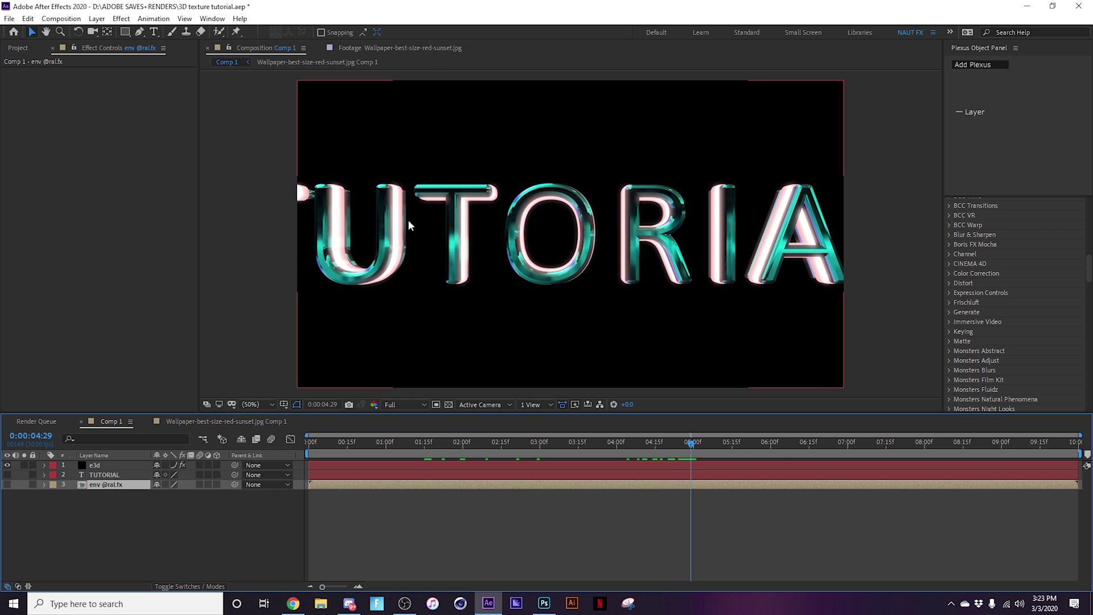
{"action": "left_click", "coordinate": [375, 474]}
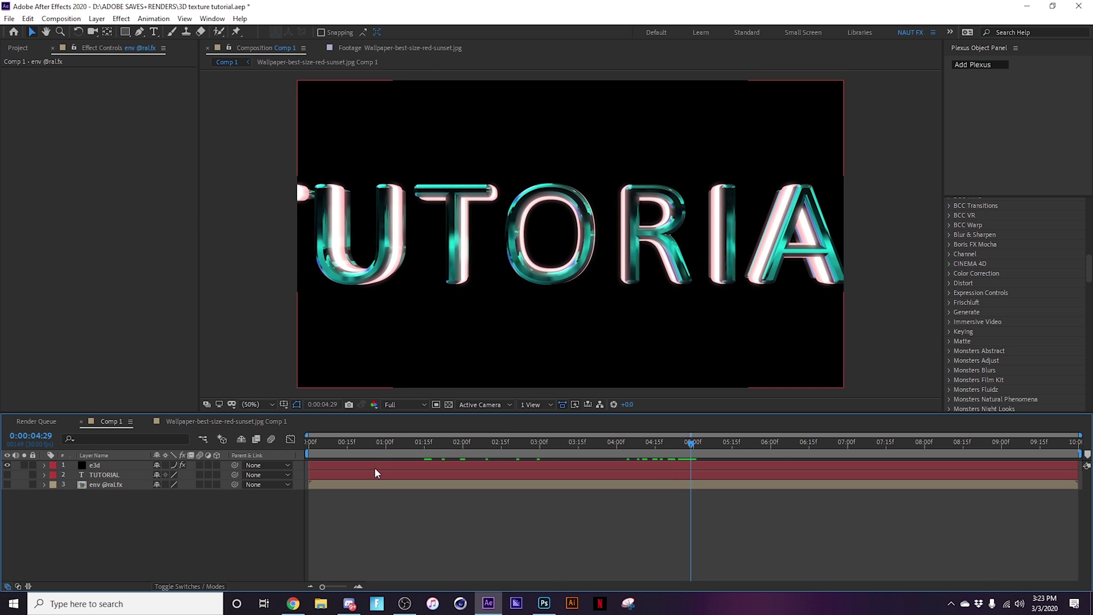
{"action": "left_click", "coordinate": [382, 467]}
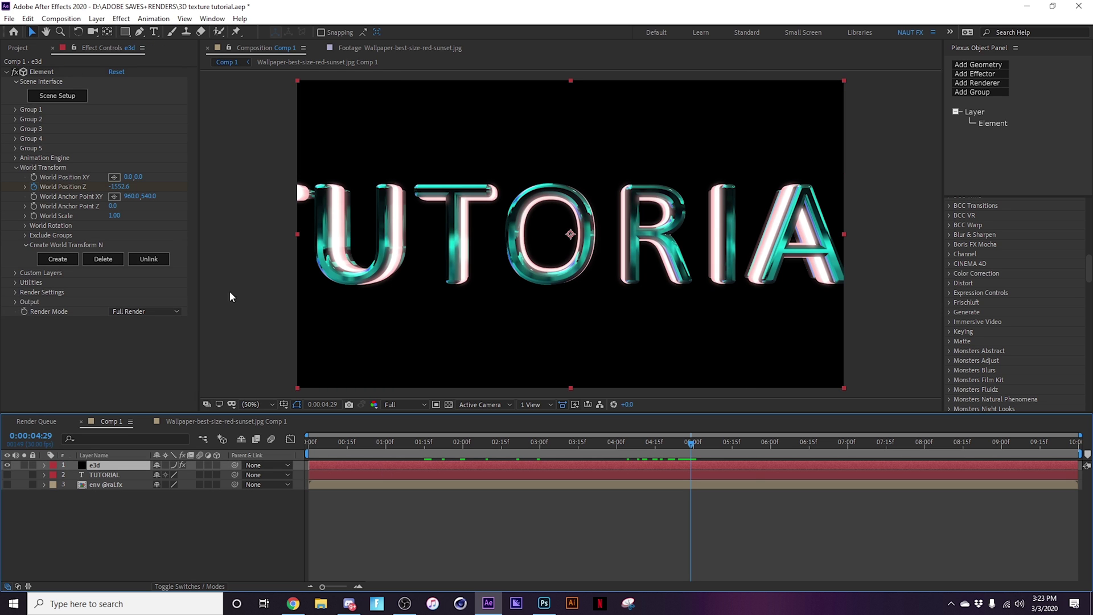
{"action": "left_click_drag", "start_coordinate": [754, 438], "coordinate": [773, 440]}
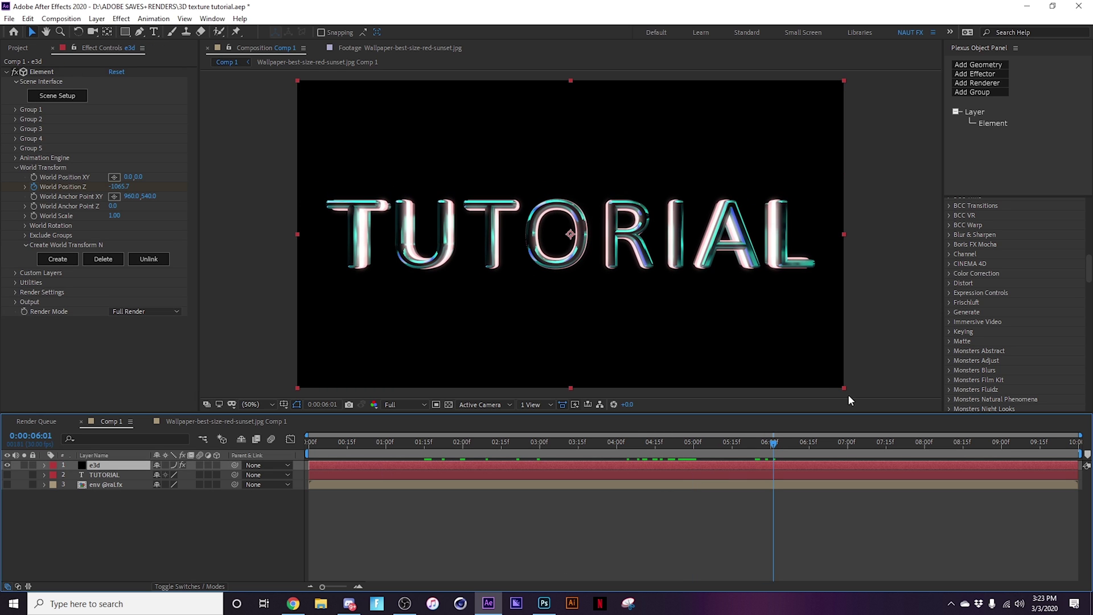
{"action": "scroll", "coordinate": [993, 262], "scroll_direction": "up", "scroll_amount": 2}
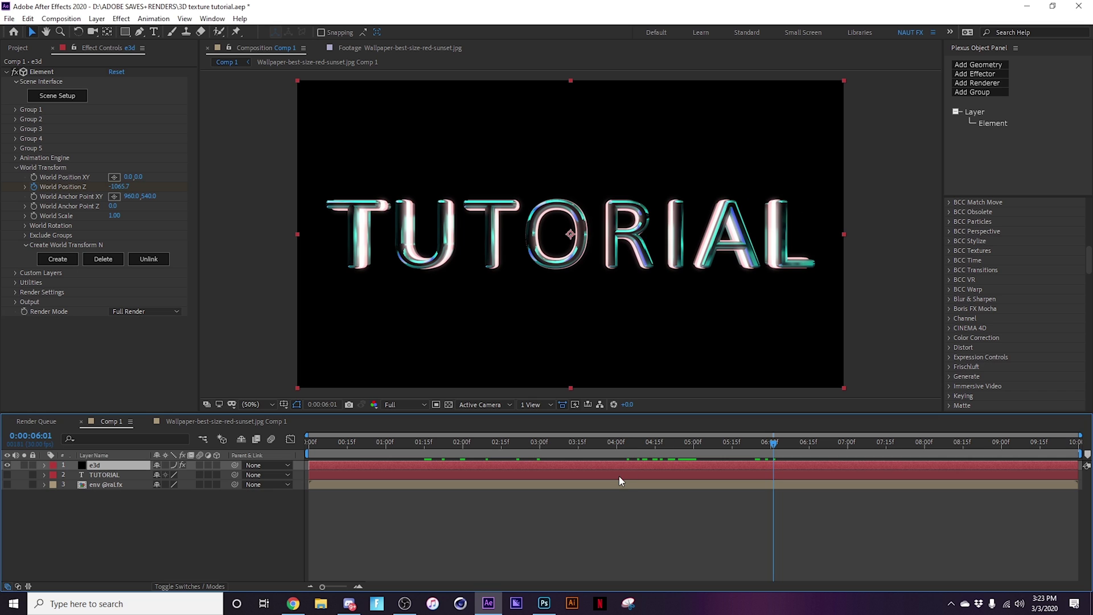
Step: Apply S_Glow to the e3d layer with Threshold 0.95 and Brightness 1.86
{"action": "key", "text": "ctrl+space"}
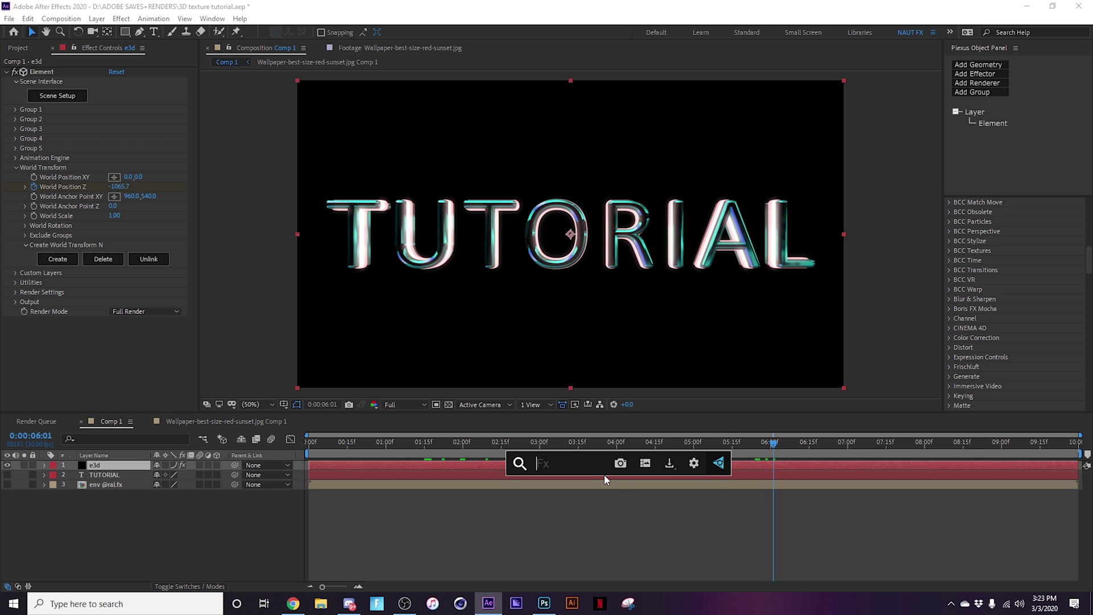
{"action": "type", "text": "s_glow"}
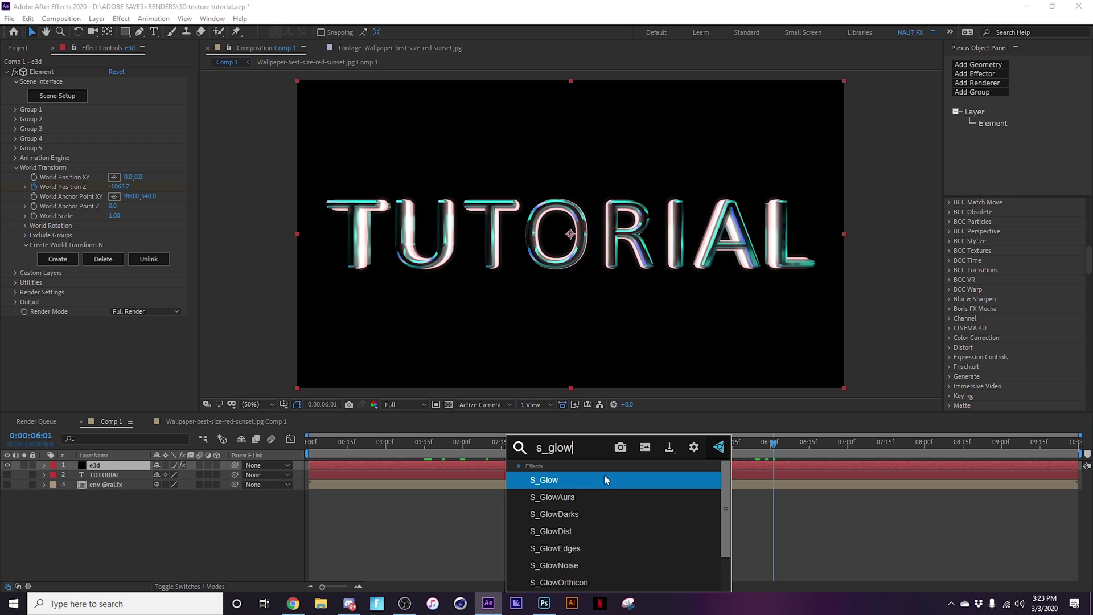
{"action": "left_click", "coordinate": [605, 480]}
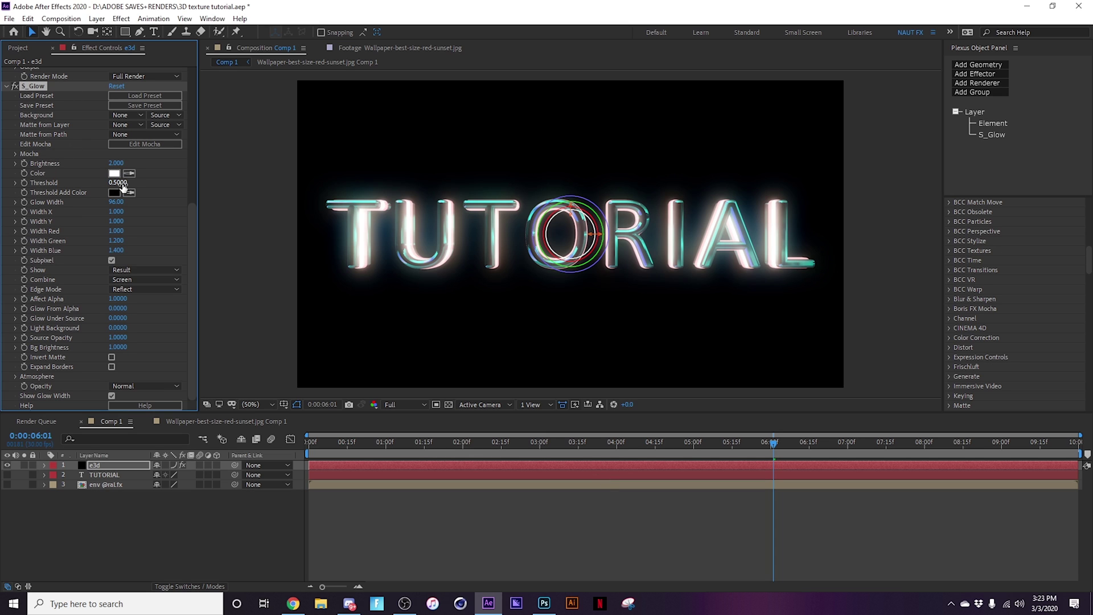
{"action": "left_click_drag", "start_coordinate": [118, 185], "coordinate": [158, 198]}
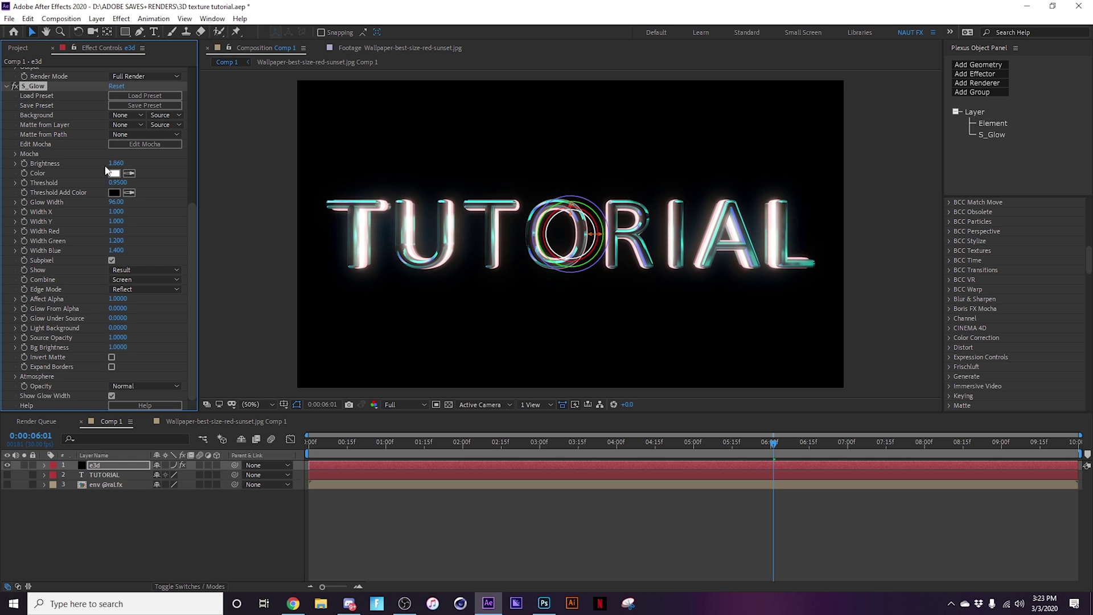
Step: Preview the glowing fly-in from the start and from 0:00:02:07, then inspect it at 0:00:04:17
{"action": "key", "text": "space"}
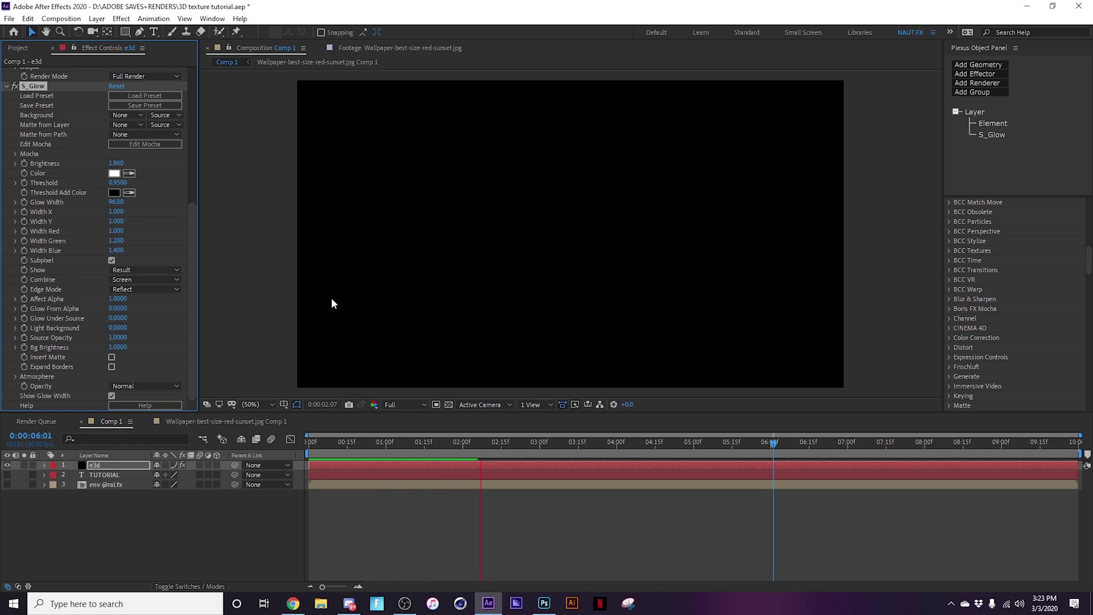
{"action": "key", "text": "space"}
{"action": "left_click", "coordinate": [482, 441]}
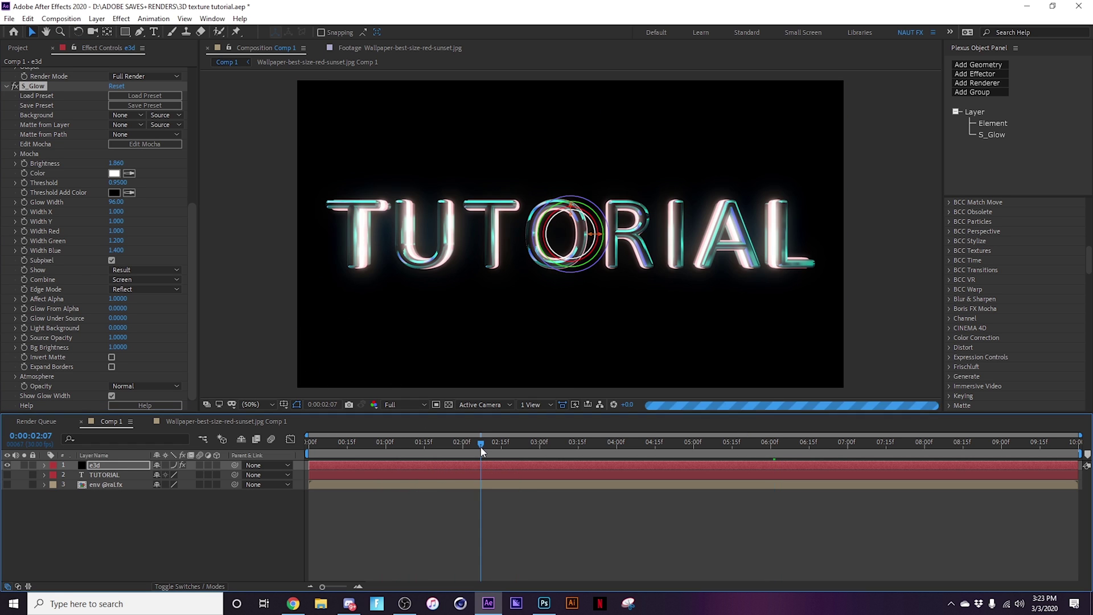
{"action": "key", "text": "space"}
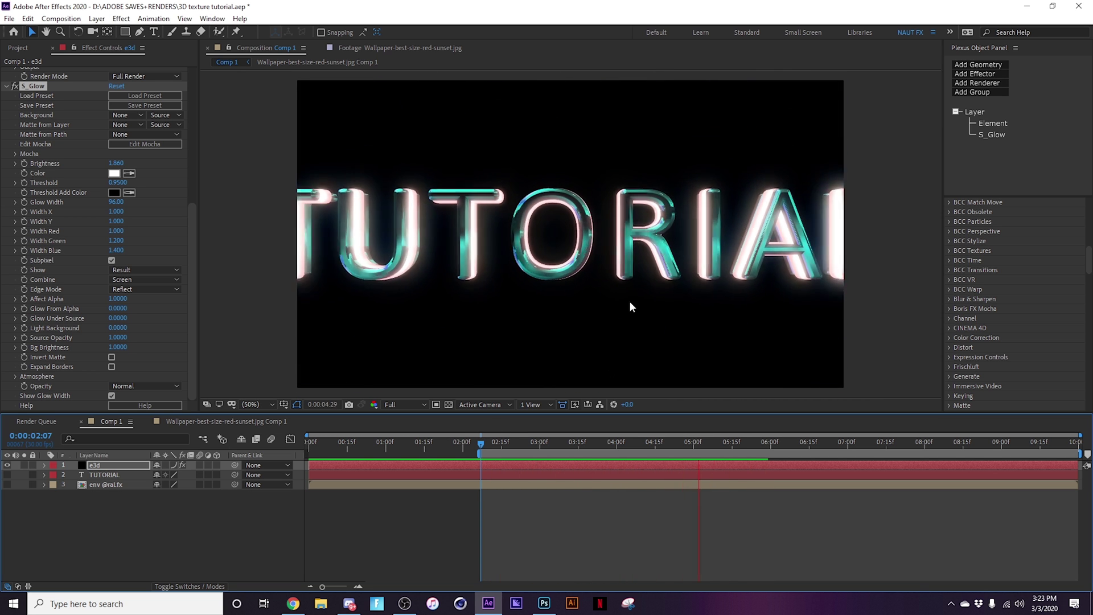
{"action": "key", "text": "space"}
{"action": "left_click_drag", "start_coordinate": [594, 442], "coordinate": [659, 444]}
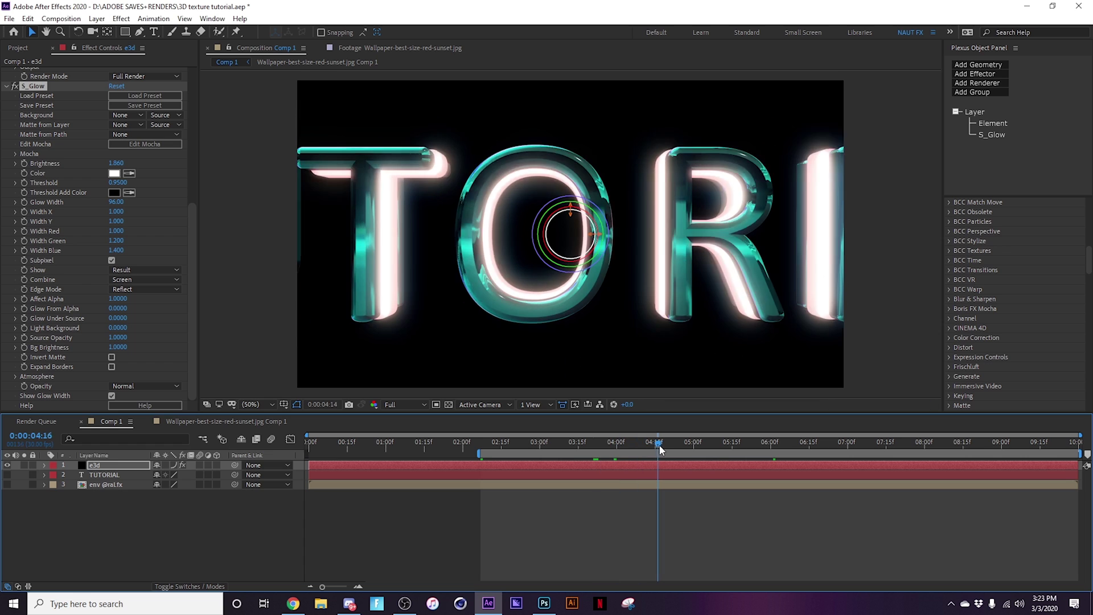
{"action": "scroll", "coordinate": [1048, 271], "scroll_direction": "up", "scroll_amount": 5}
{"action": "scroll", "coordinate": [1049, 272], "scroll_direction": "up", "scroll_amount": 1}
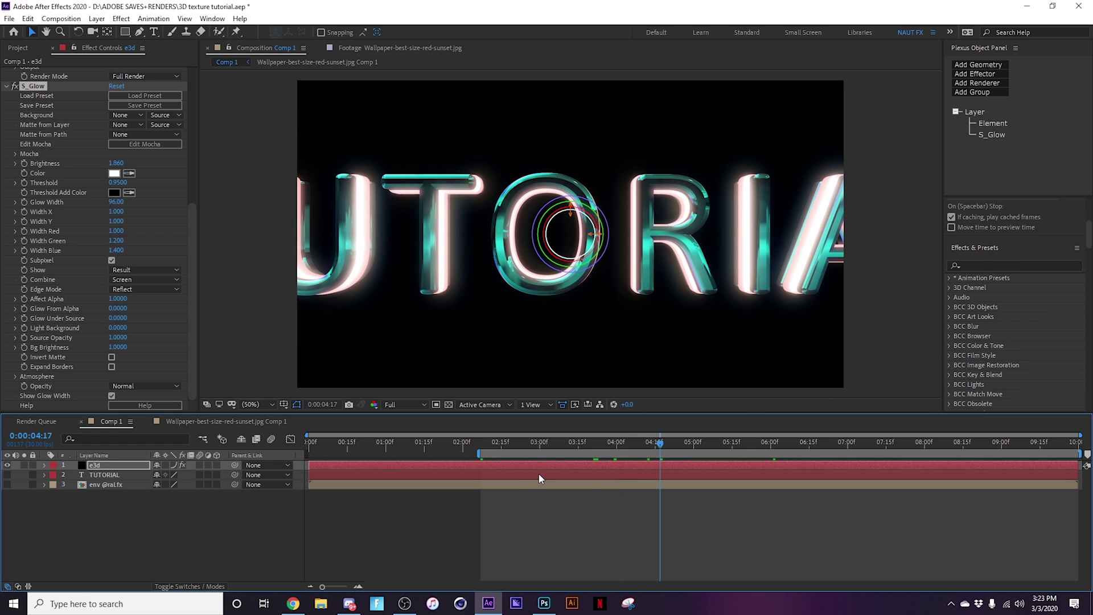
Step: Add S_Flicker below S_Glow on e3d (Amplitude 0.2, Rand Freq 30) and preview the flicker
{"action": "key", "text": "ctrl+space"}
{"action": "type", "text": "s_flic"}
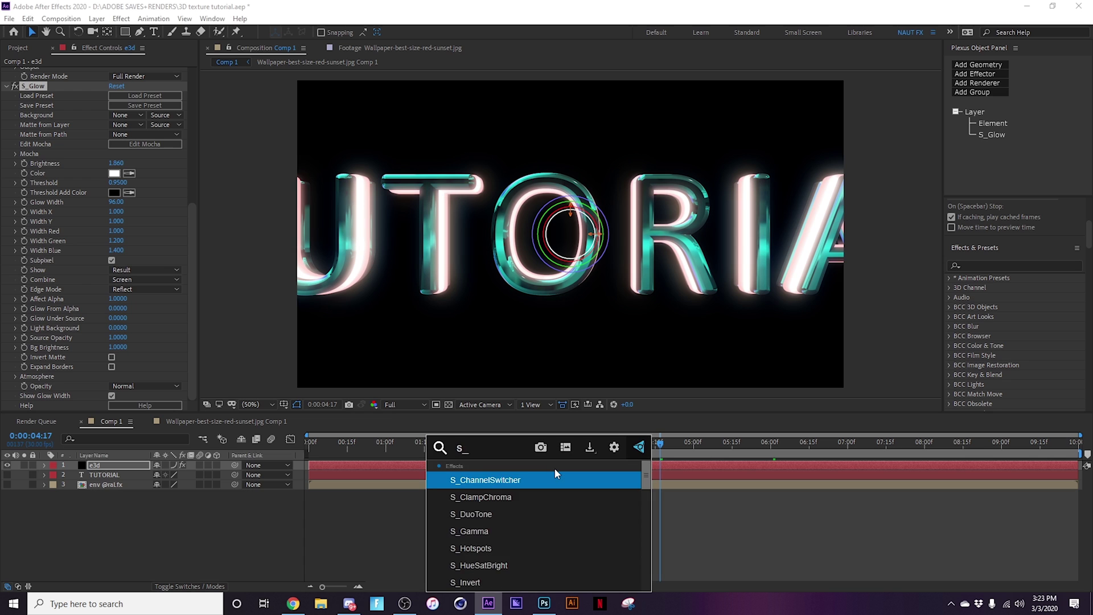
{"action": "left_click", "coordinate": [544, 477]}
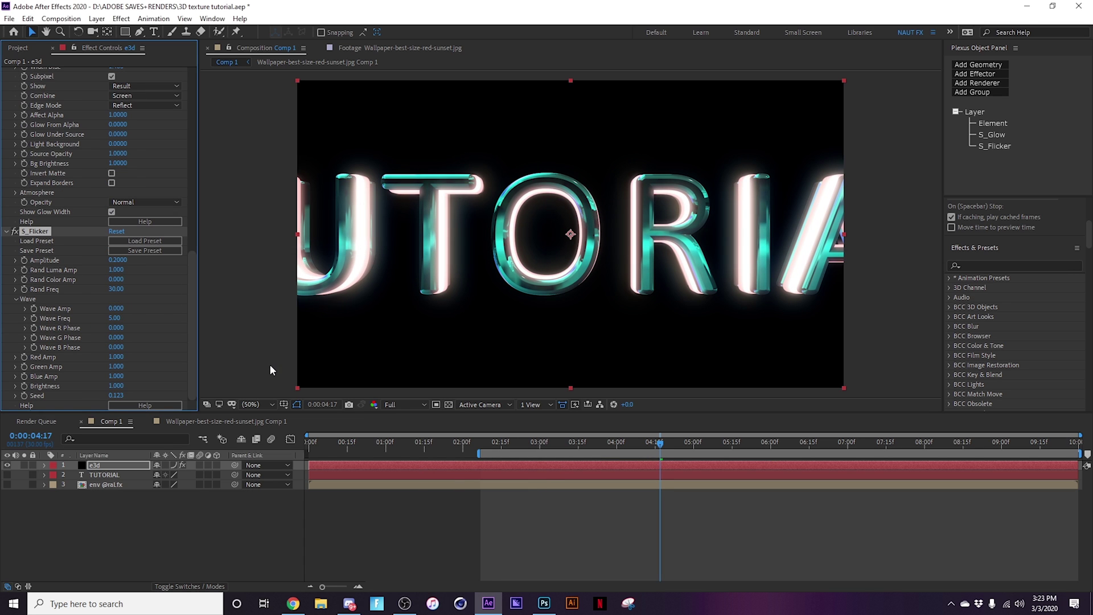
{"action": "key", "text": "space"}
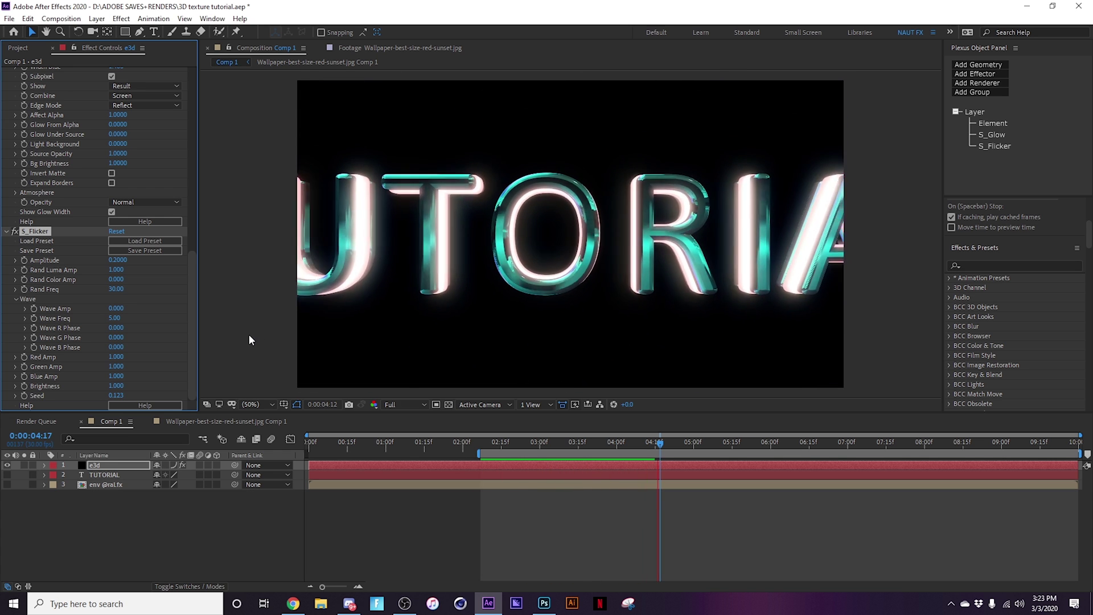